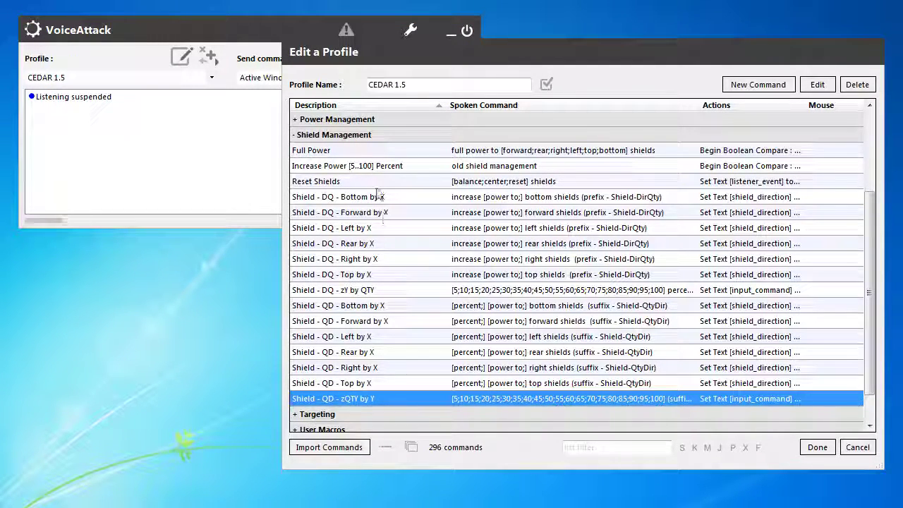
- Compare the spoken phrases of the direction-first (DQ) and quantity-first (QD) shield commands in the Shield Management category
click(318, 291)
click(326, 199)
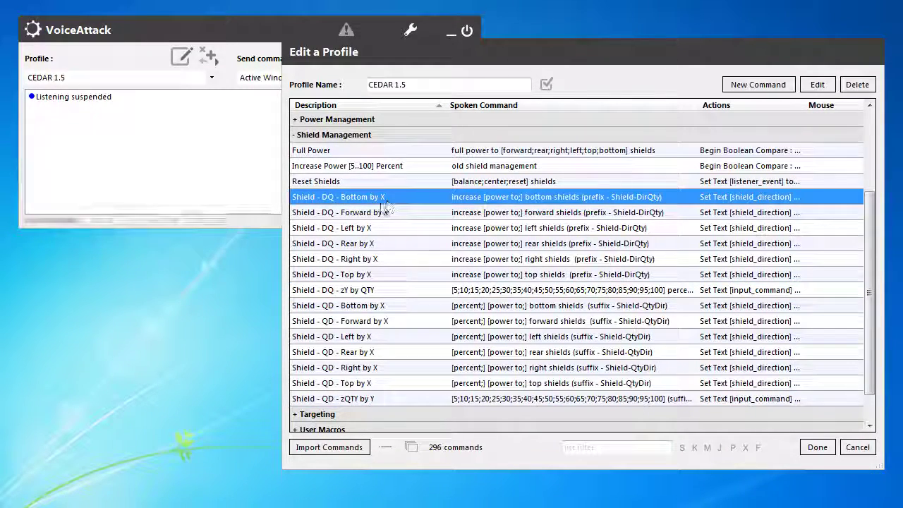
click(352, 292)
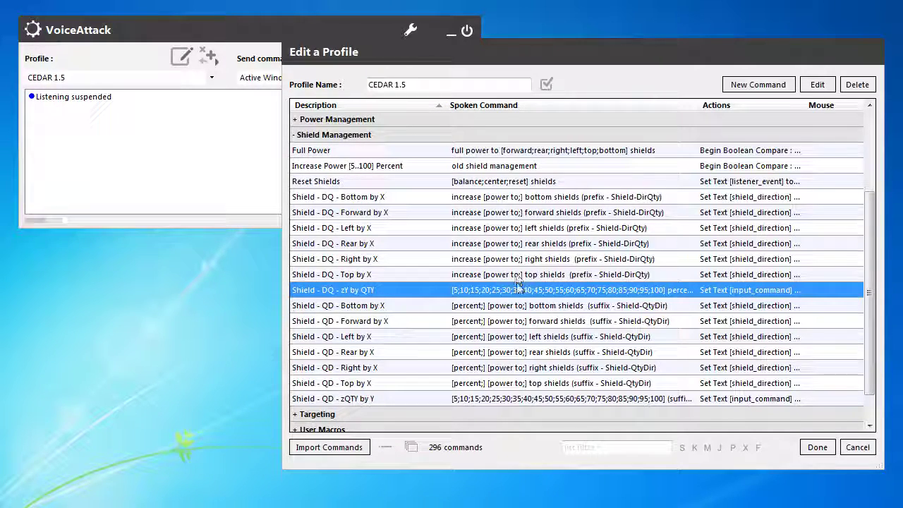
click(381, 307)
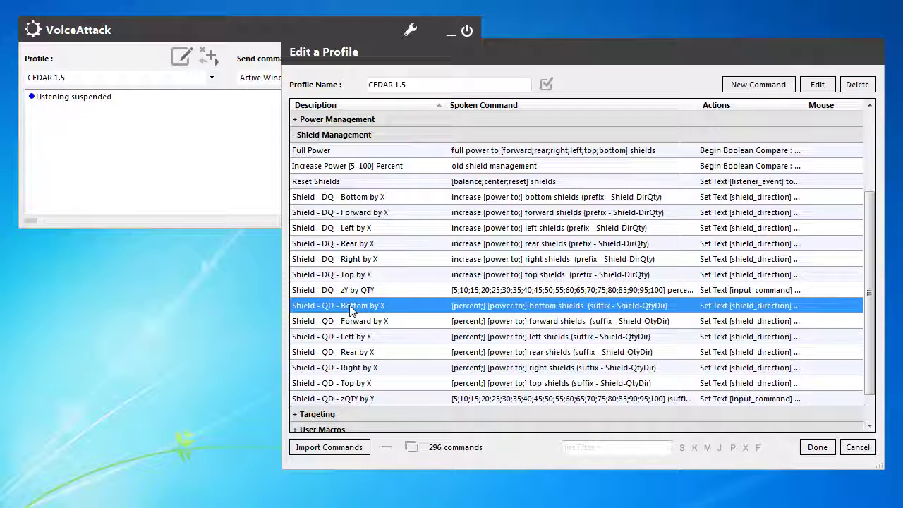
click(489, 398)
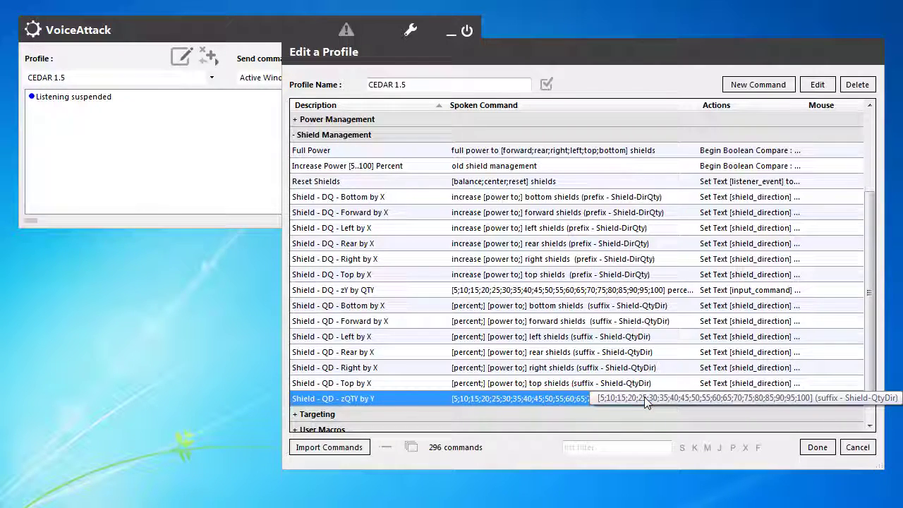
click(628, 292)
click(571, 402)
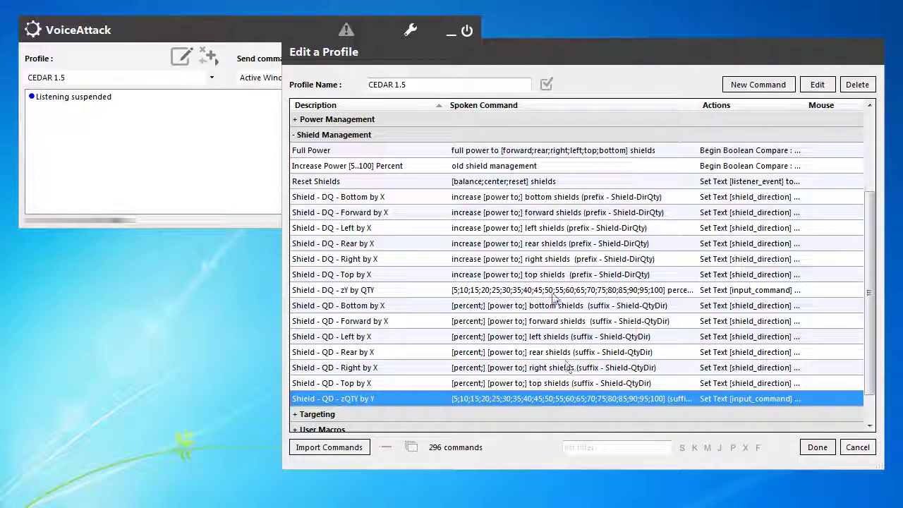
click(554, 293)
click(528, 402)
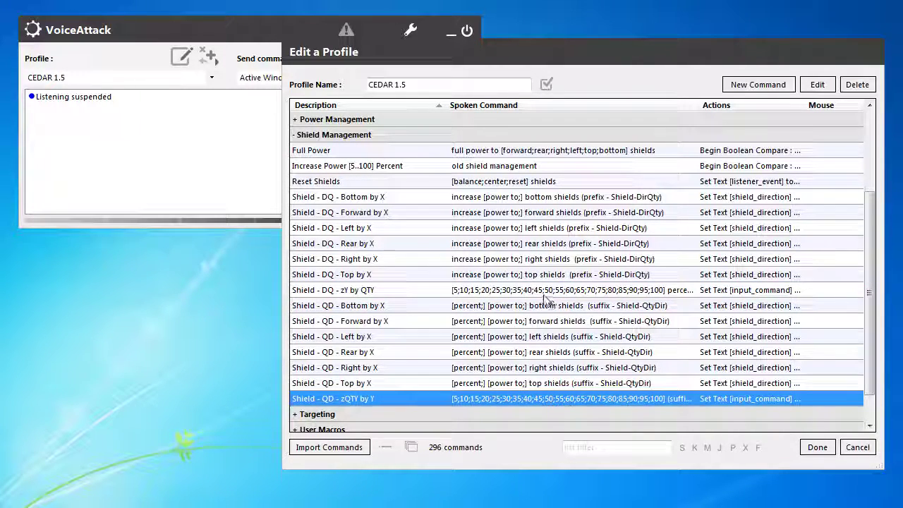
click(554, 292)
click(505, 401)
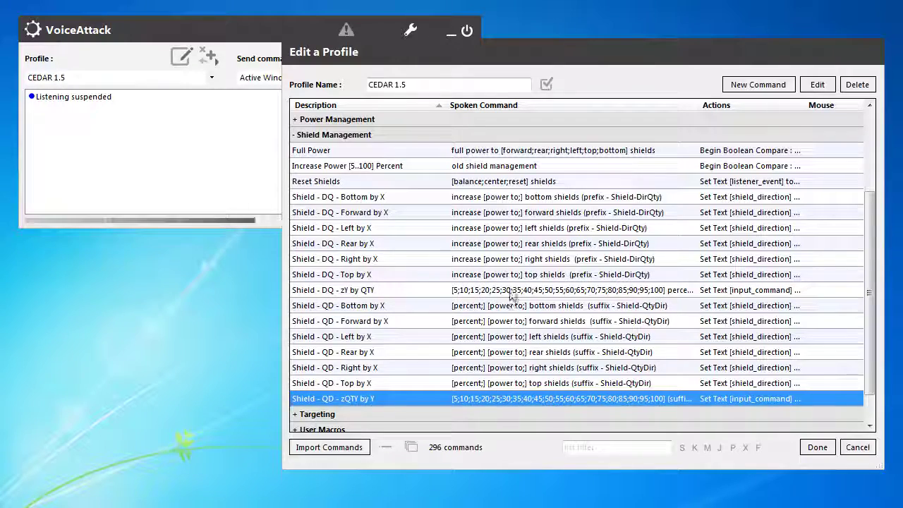
click(510, 290)
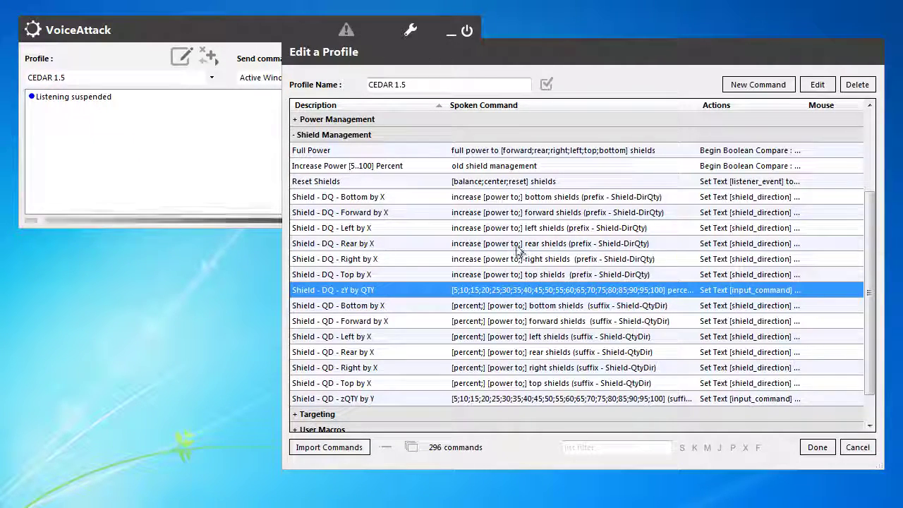
click(446, 199)
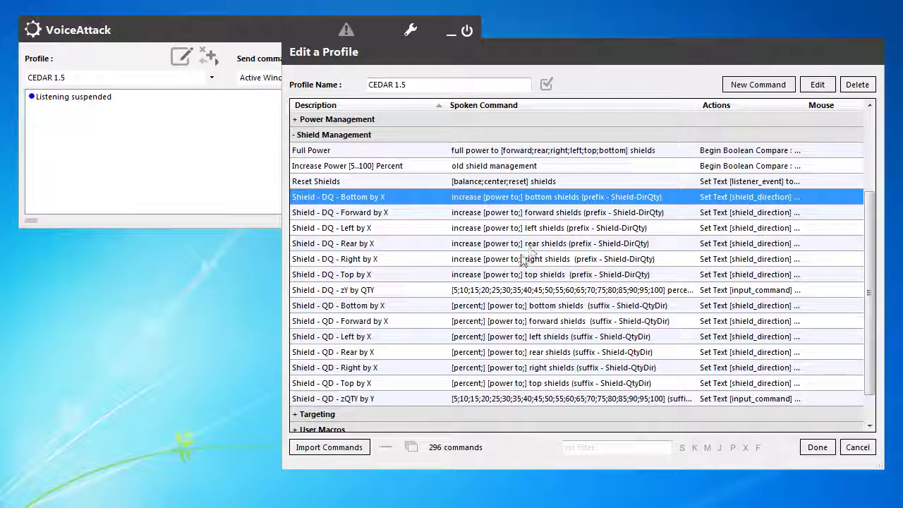
click(433, 290)
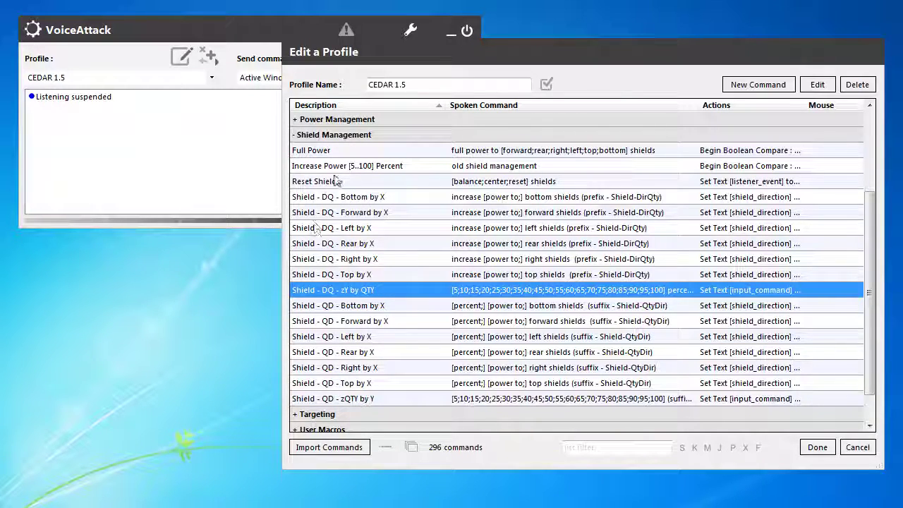
- Copy the Full Power command's actions from "Set integer [loop] value to 20" through the End Condition after the bottom-shield loop
double_click(406, 150)
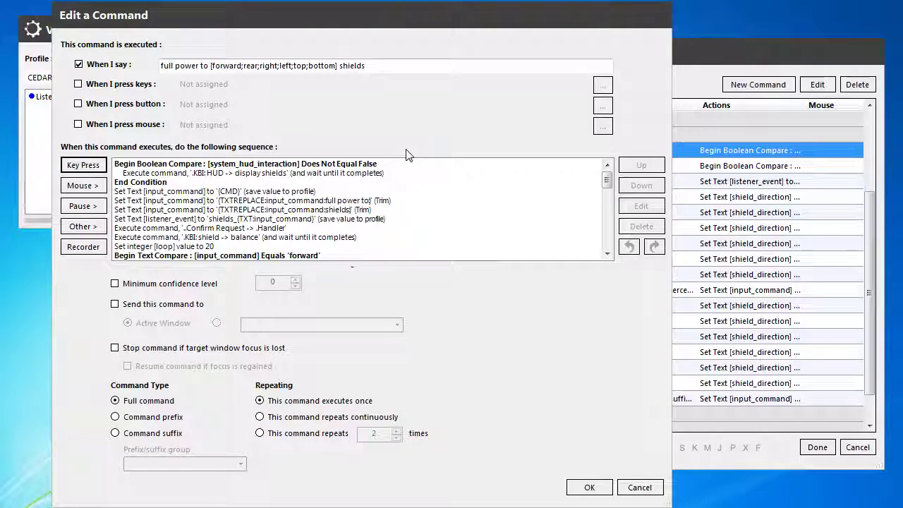
click(300, 165)
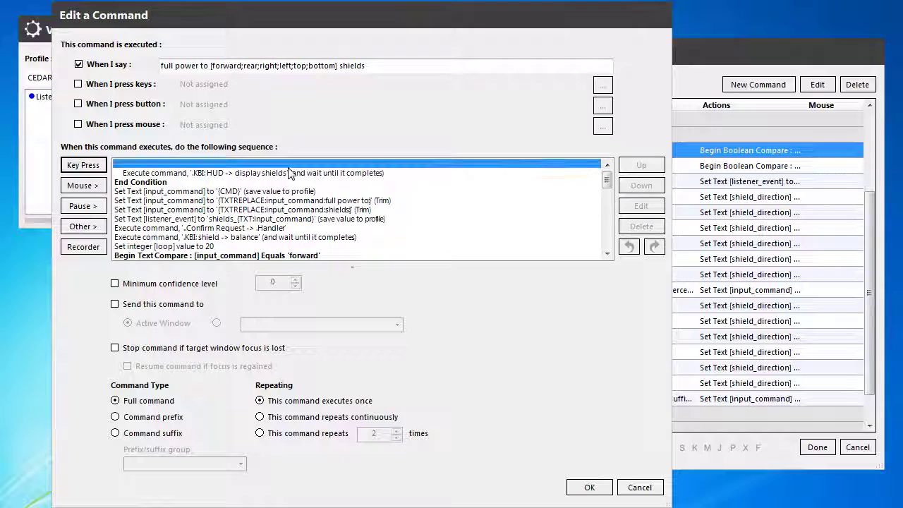
scroll(210, 218, down, 1)
click(202, 228)
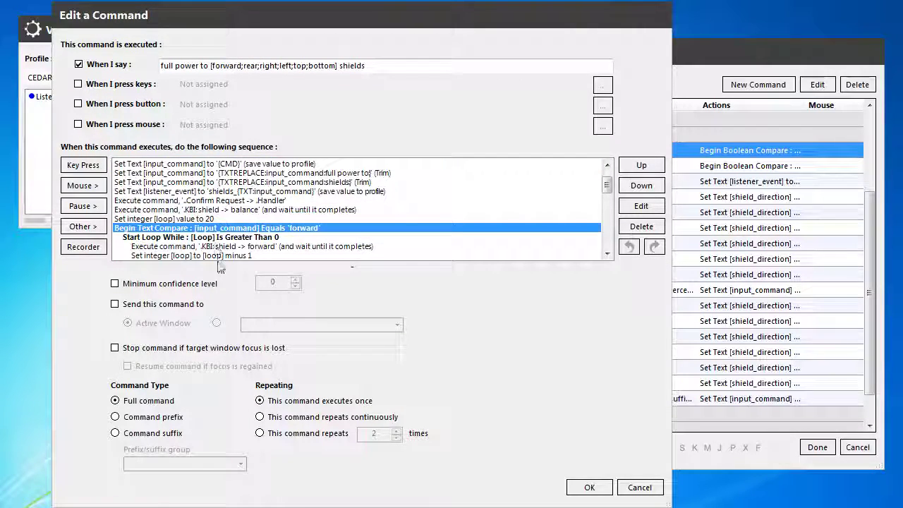
click(200, 222)
scroll(200, 224, down, 2)
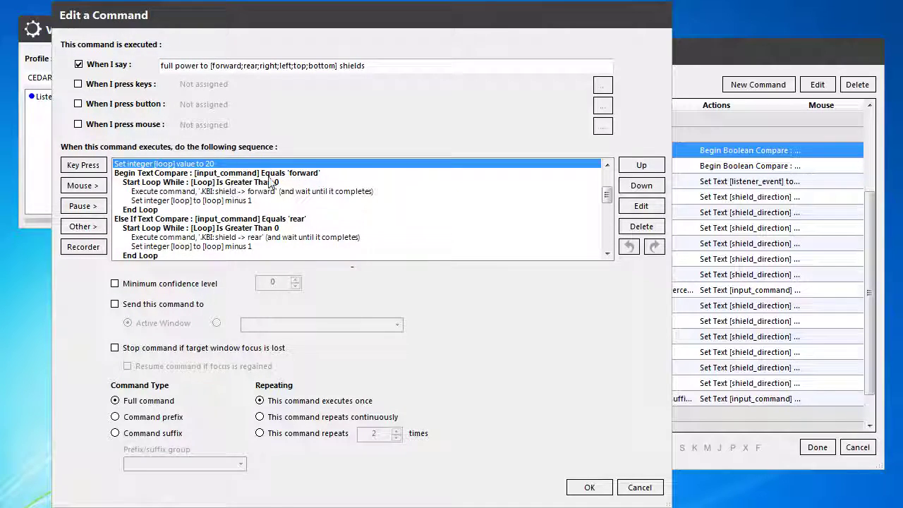
scroll(302, 174, down, 5)
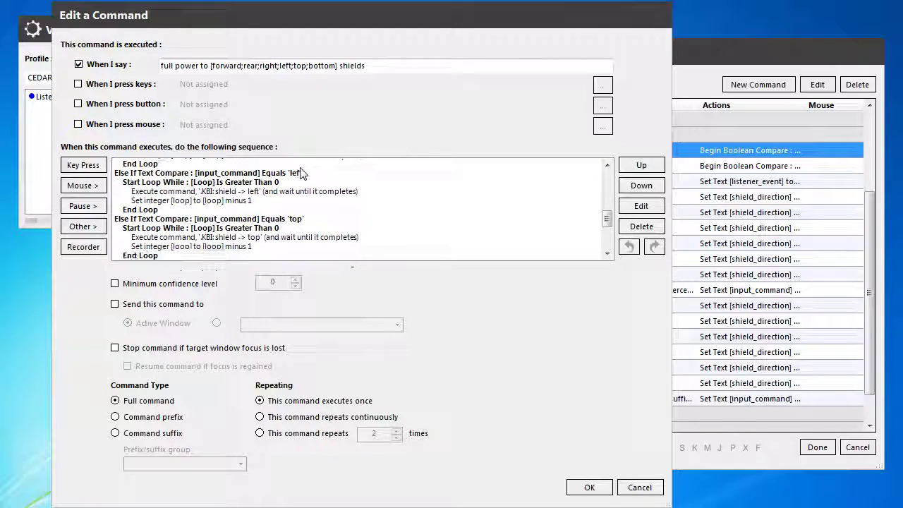
scroll(302, 173, down, 1)
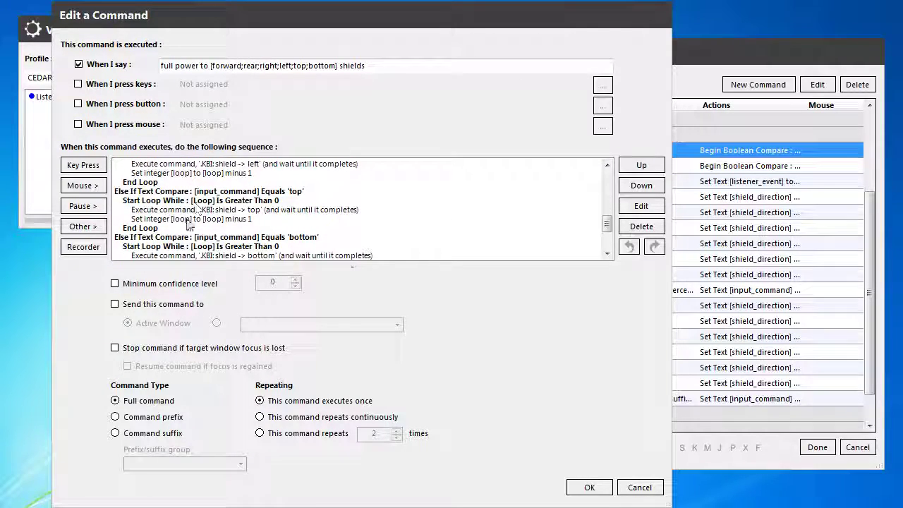
scroll(246, 203, down, 2)
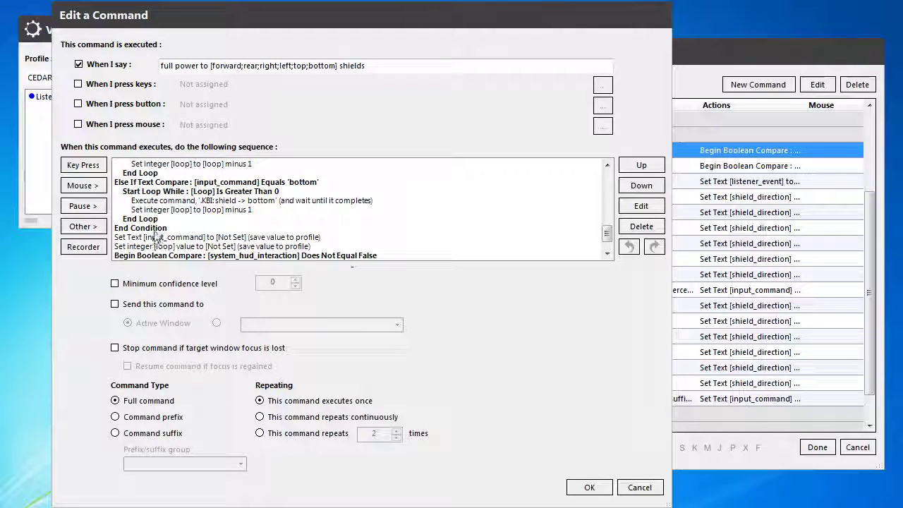
shift+click(155, 228)
right_click(156, 229)
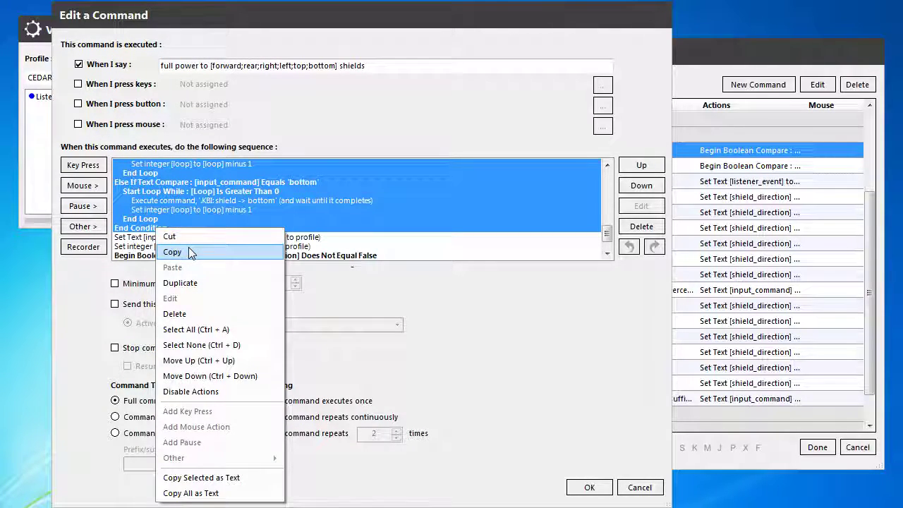
click(189, 251)
click(588, 487)
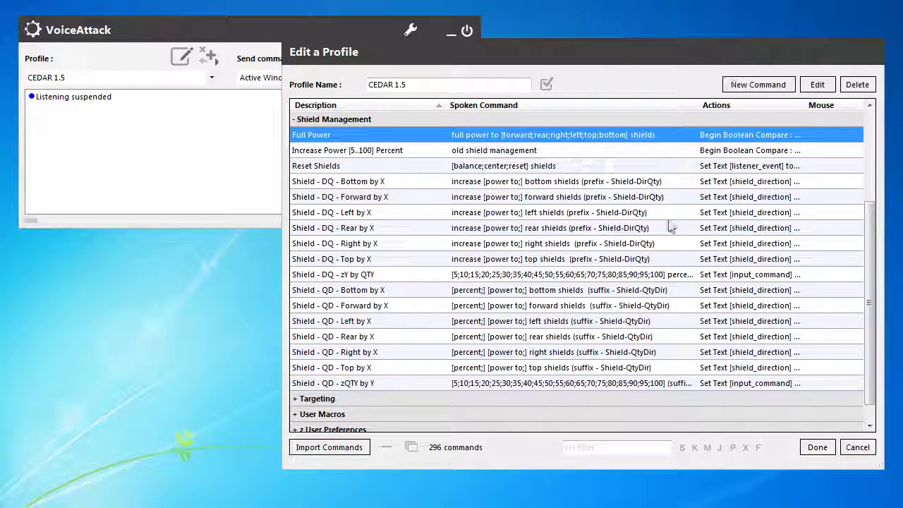
- Create a new command named "shield managment handler" with its spoken trigger disabled
click(760, 84)
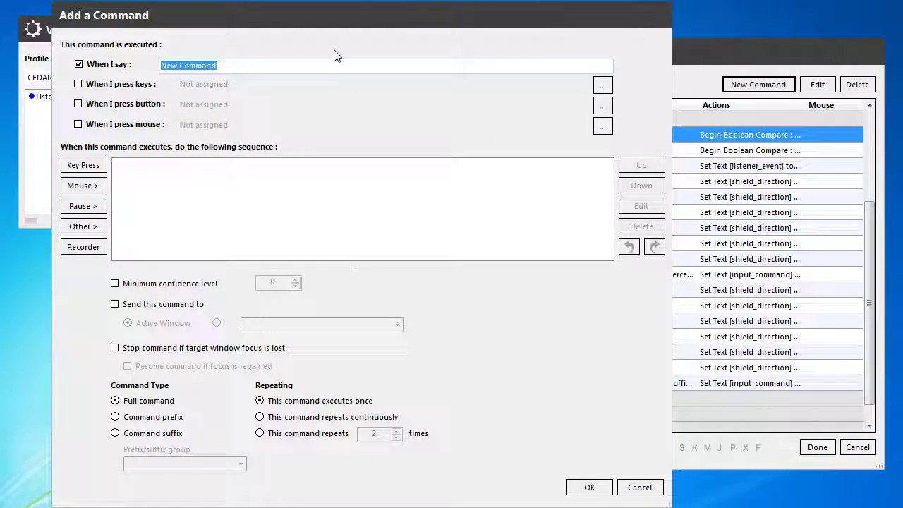
text(shield)
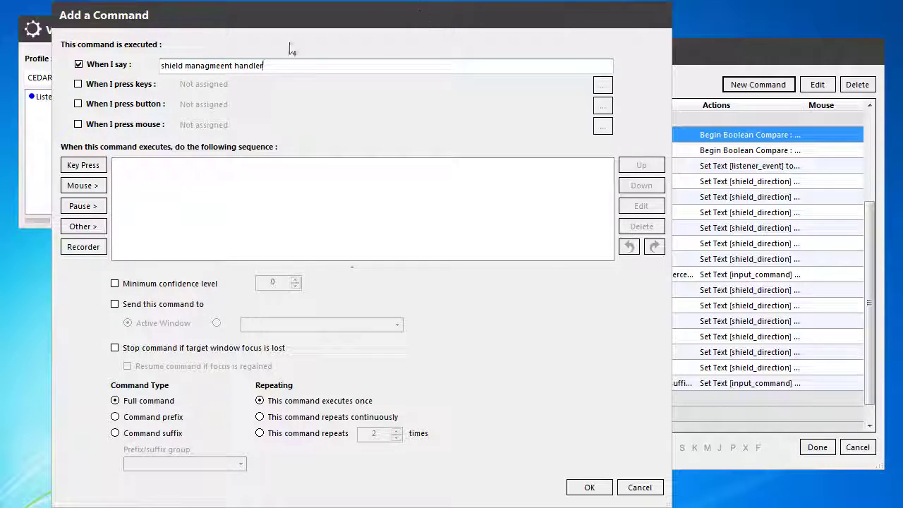
click(78, 65)
- Paste the copied shield loop actions into the new command's sequence and review them from the beginning
key(ctrl+v)
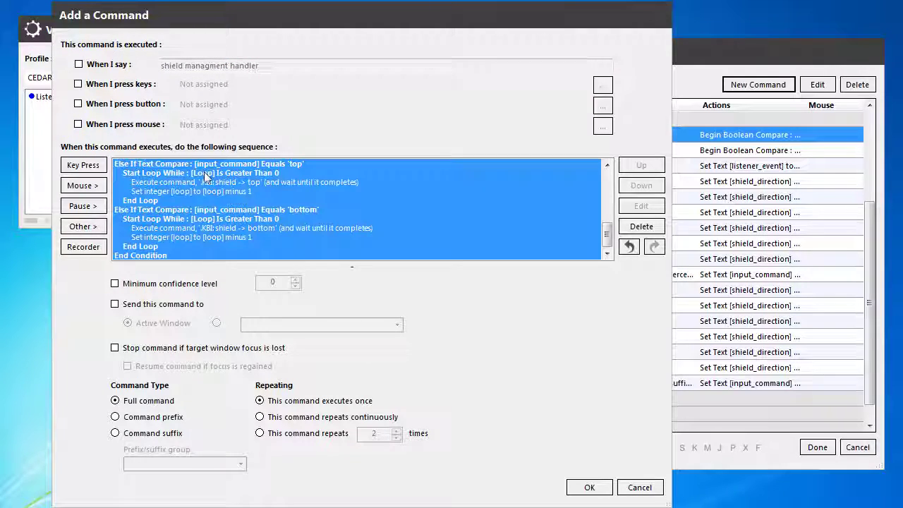
click(208, 165)
scroll(353, 205, up, 3)
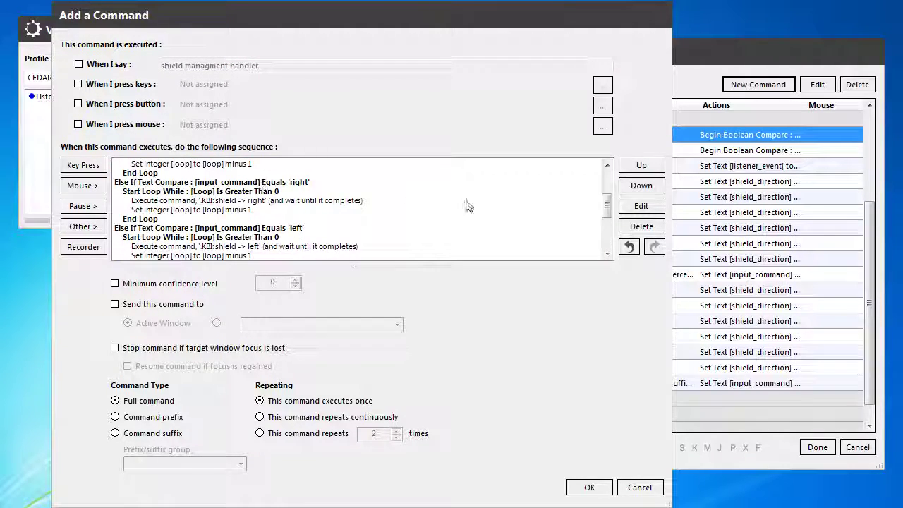
scroll(220, 217, up, 3)
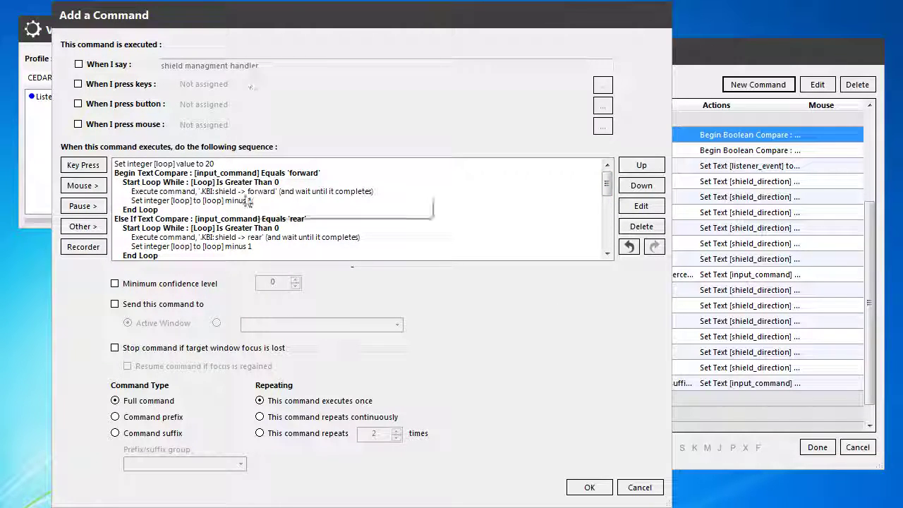
- Enlarge the command editor to reveal the remaining fields and enter the description "Shield Management Hander"
drag(281, 24, 283, 25)
key(Escape)
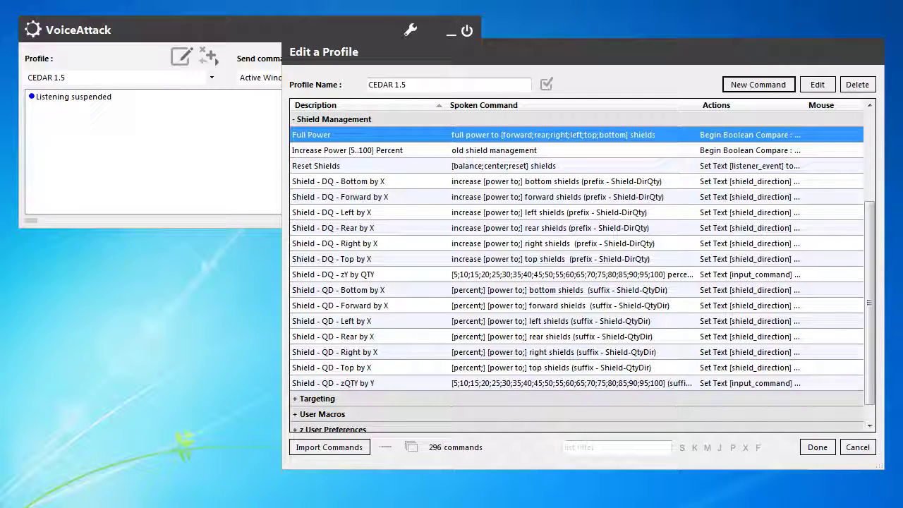
drag(0, 233, 394, 7)
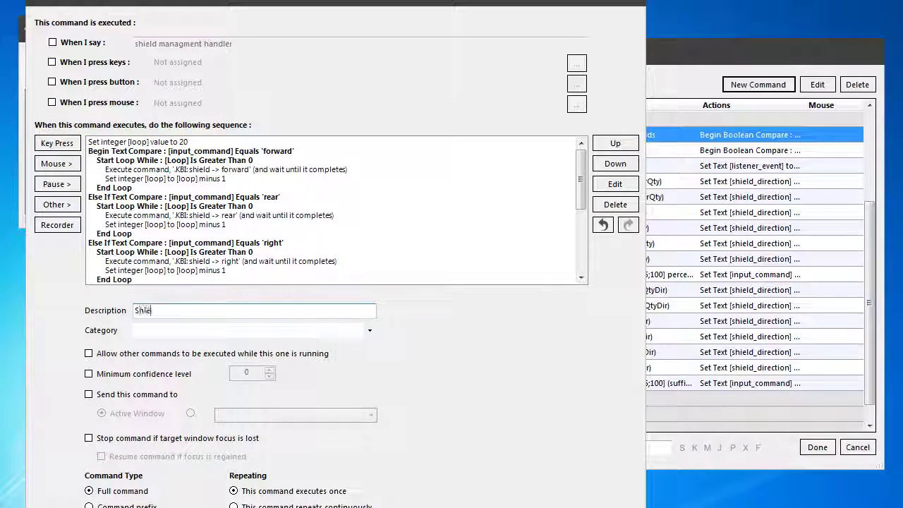
text(d M)
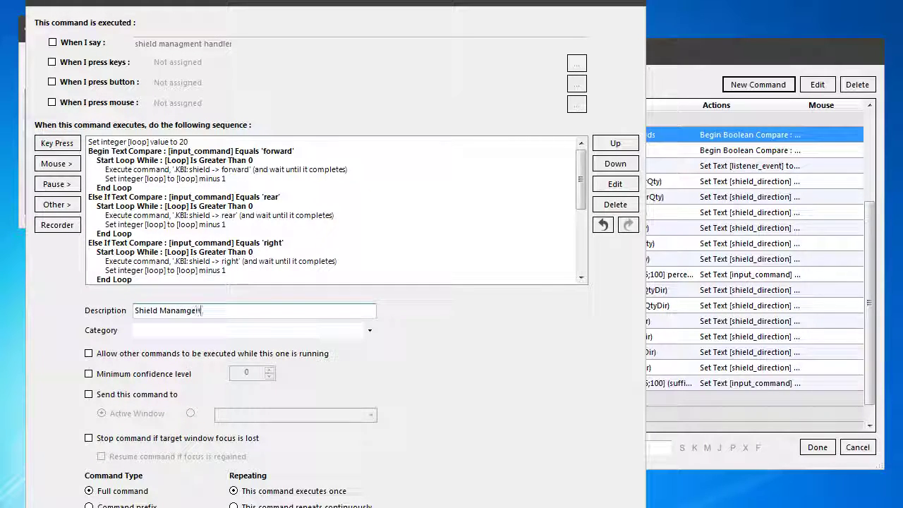
text(anamge)
key(BackSpace)
key(BackSpace)
key(BackSpace)
text(gement Han)
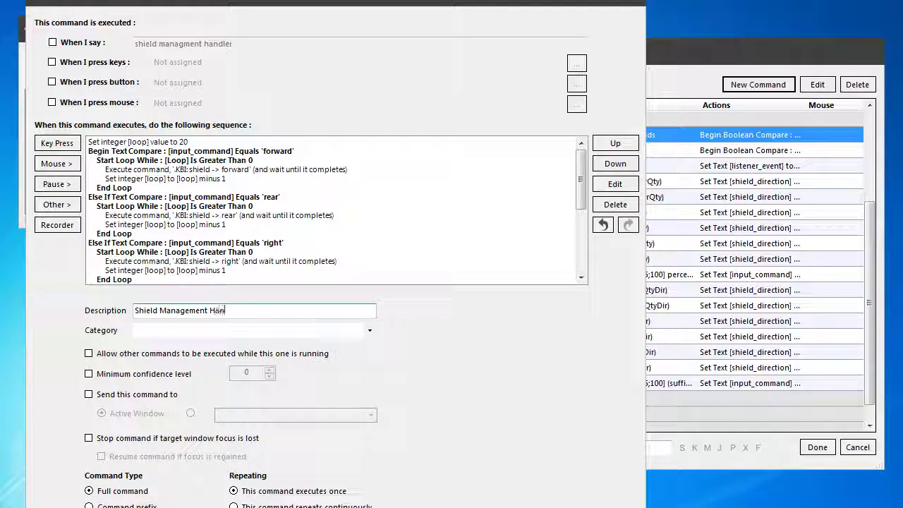
text(dler)
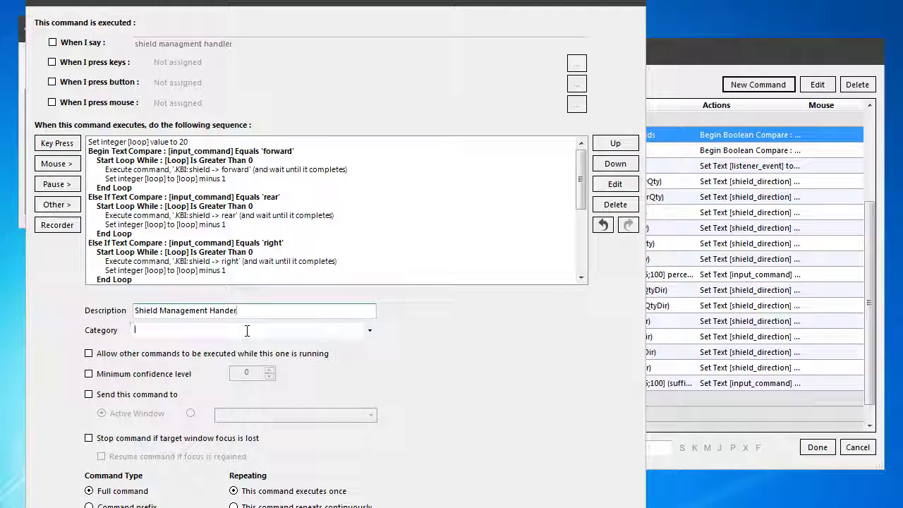
- Assign the new command to the Shield Management category
click(369, 330)
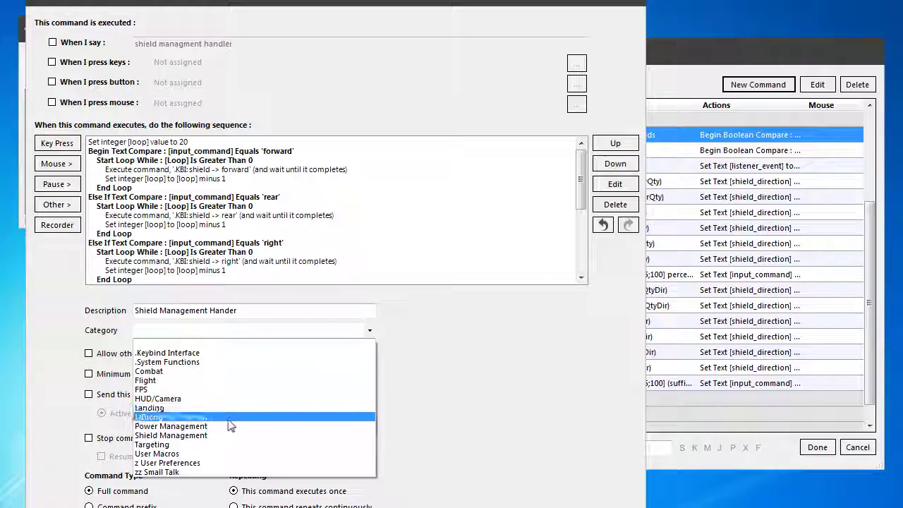
click(219, 453)
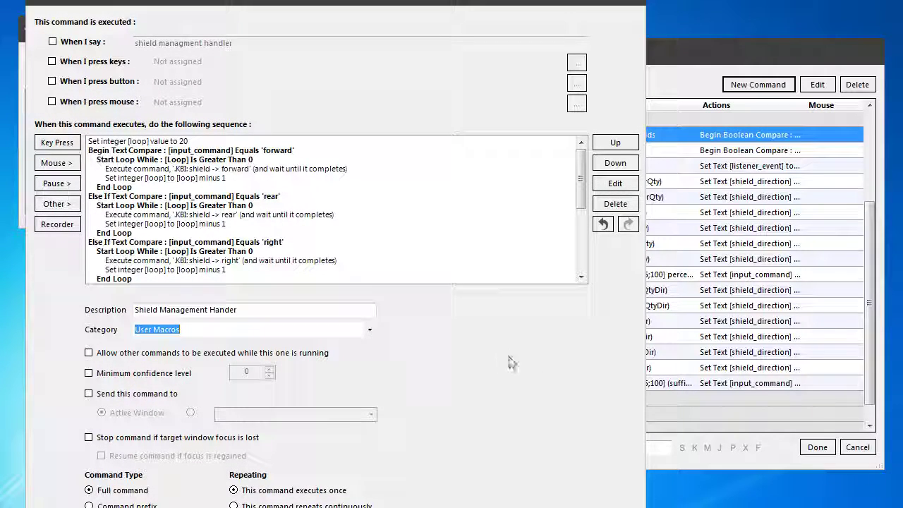
scroll(535, 377, up, 2)
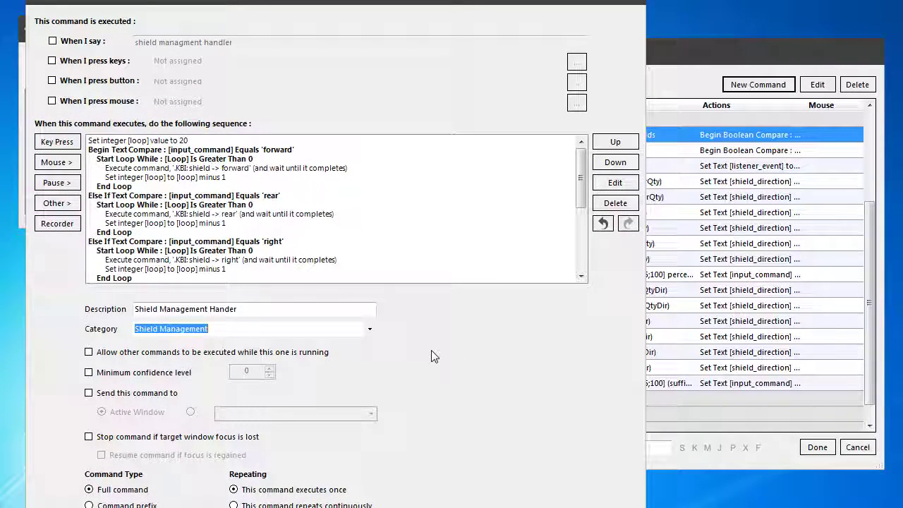
key(Tab)
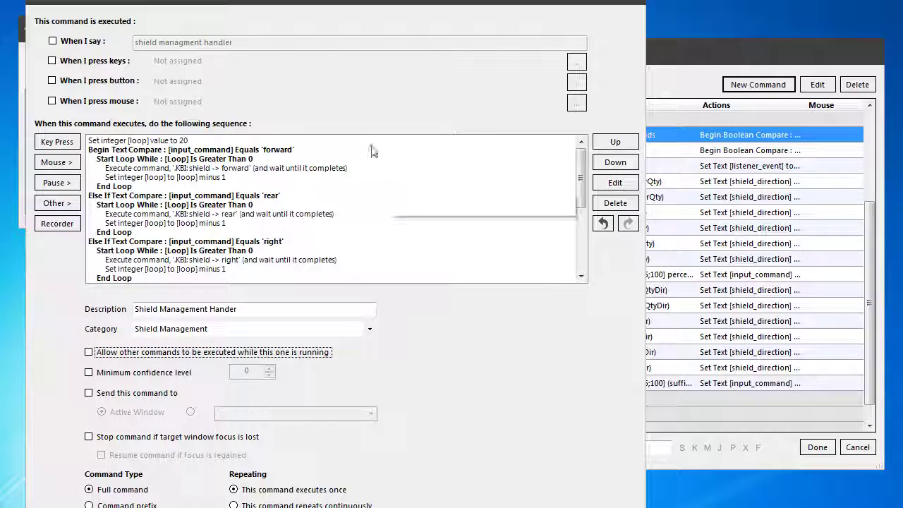
- Change the first action so the loop integer takes its value from the variable shield_qty
click(275, 205)
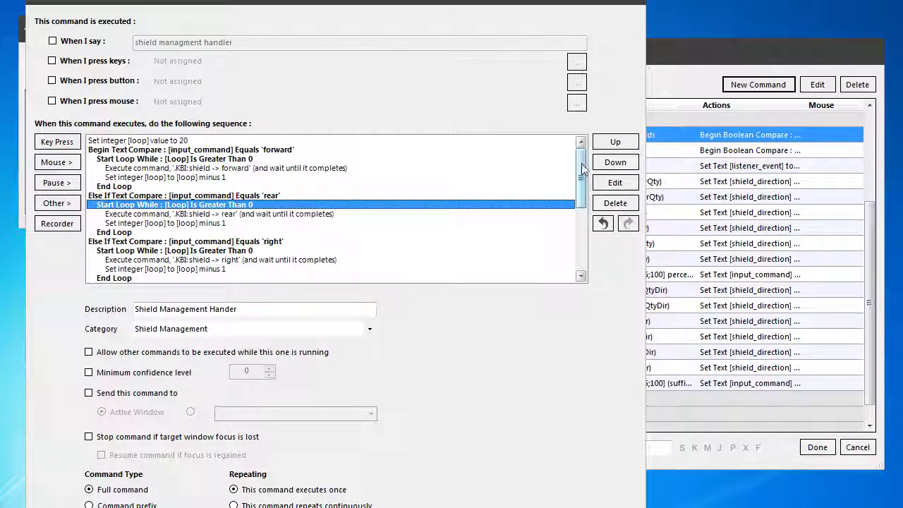
click(209, 150)
click(192, 141)
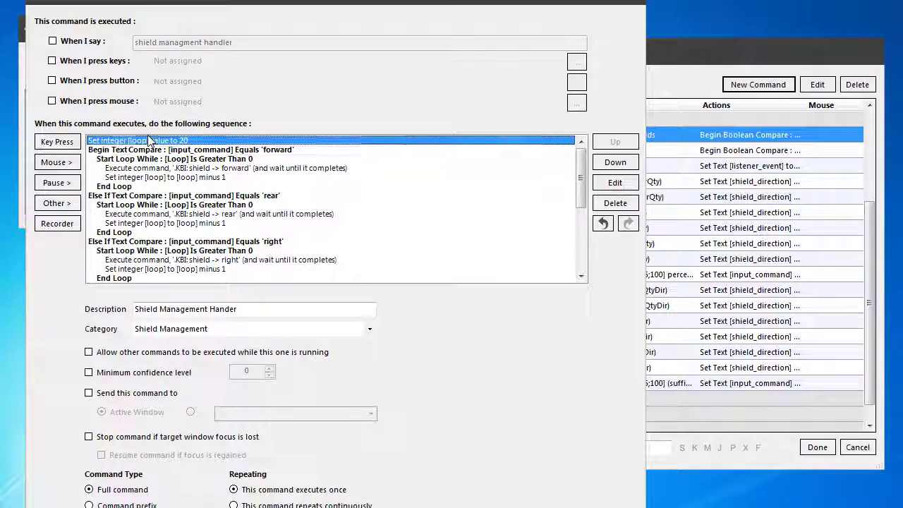
click(614, 182)
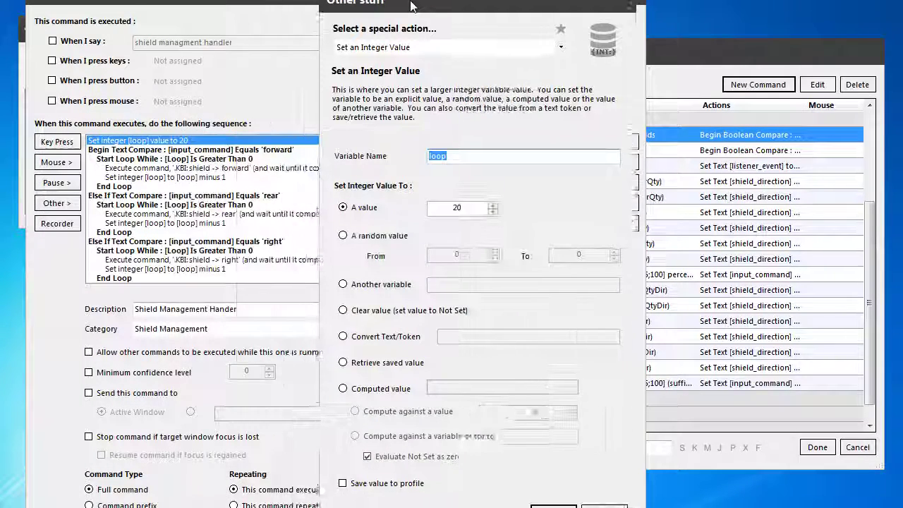
click(390, 284)
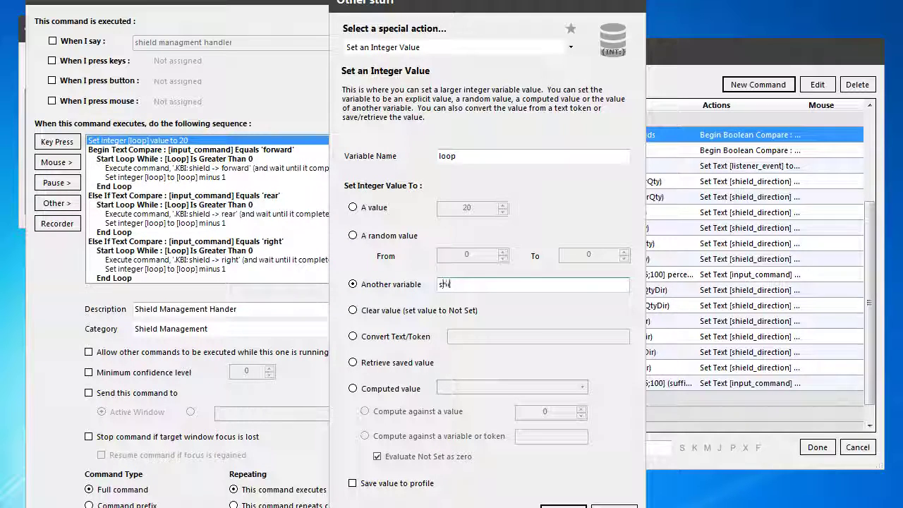
text(shield_q)
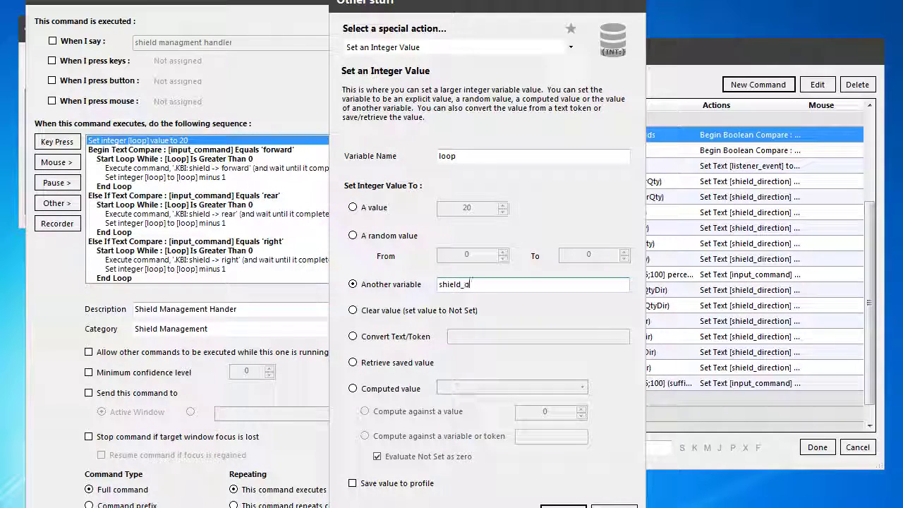
text(ty)
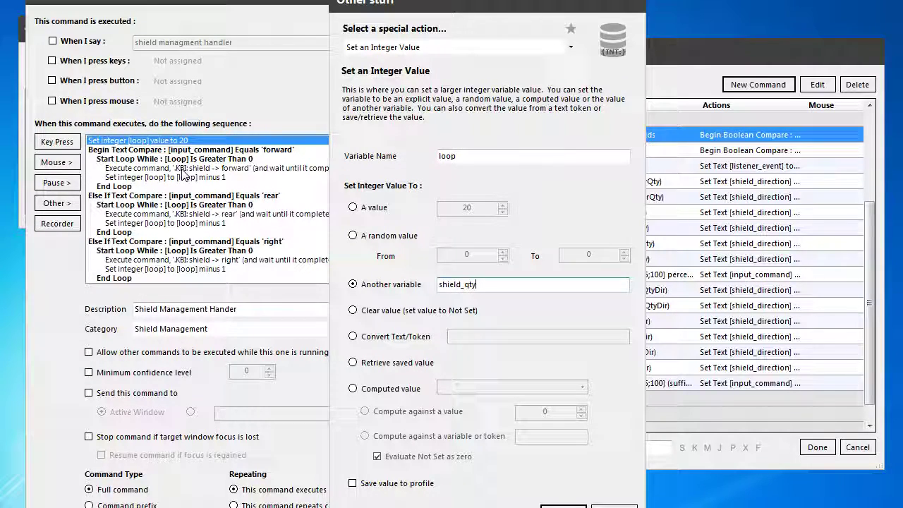
key(Return)
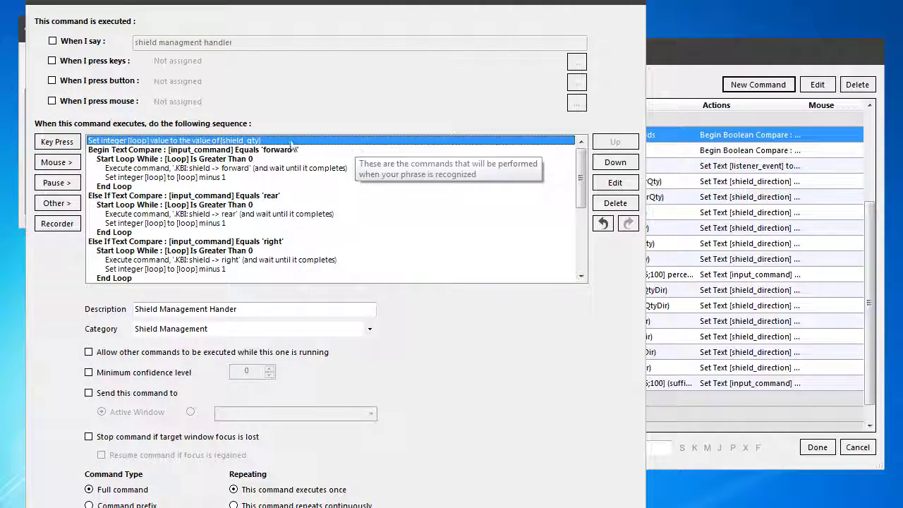
click(100, 158)
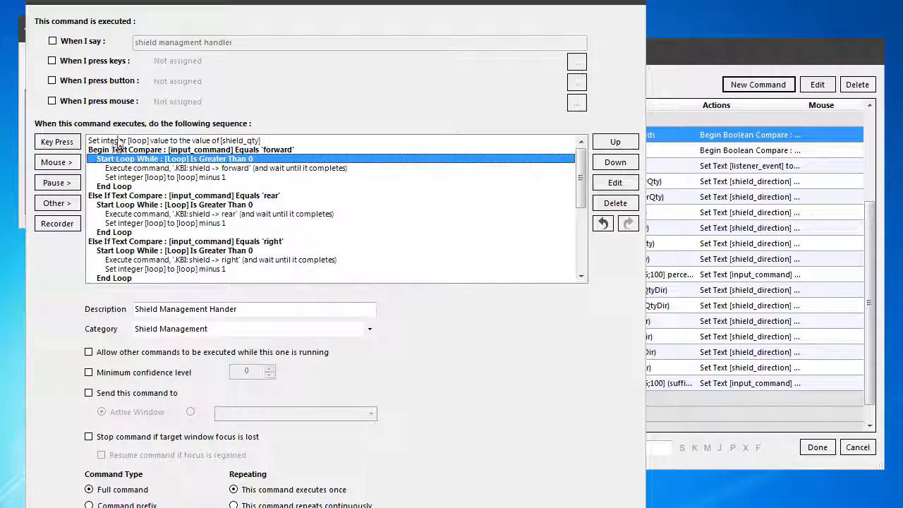
click(120, 141)
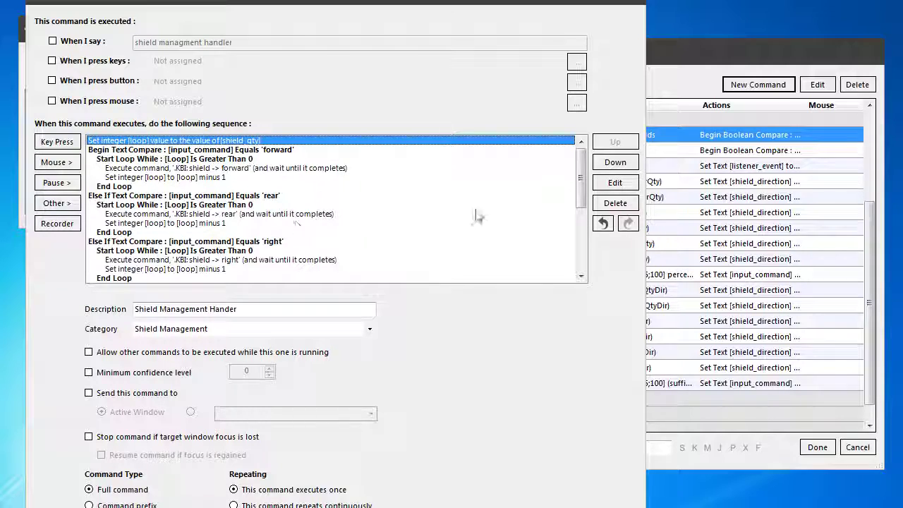
click(276, 150)
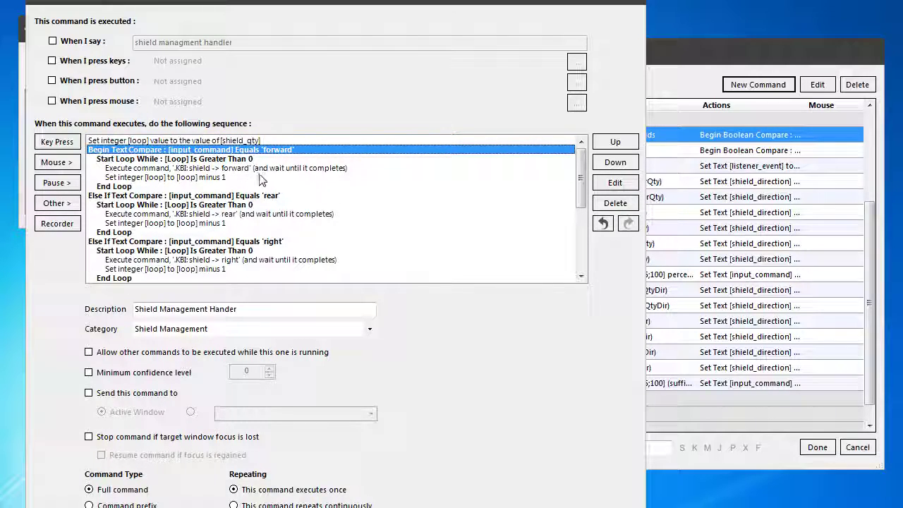
click(216, 141)
click(218, 151)
- Add a Set a Text Value action after the loop assignment, setting input_command to the text "shield_dir", and save the command
click(216, 142)
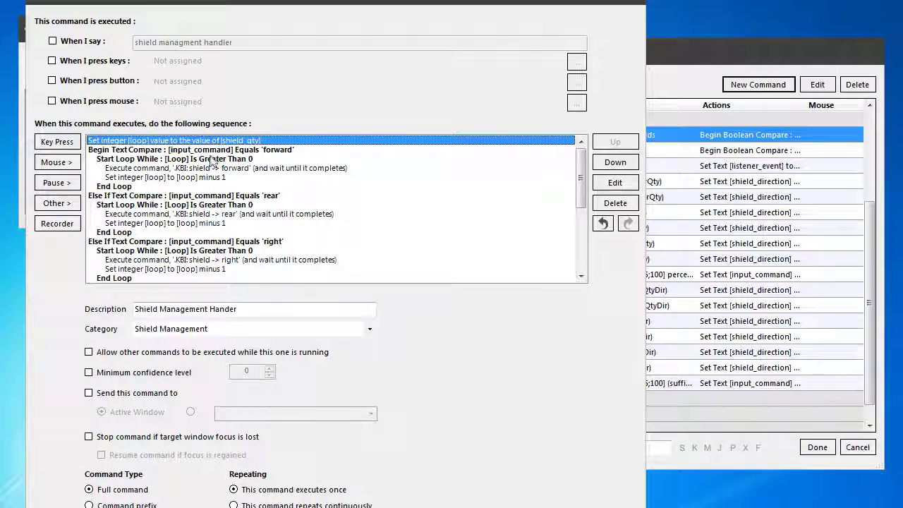
click(57, 202)
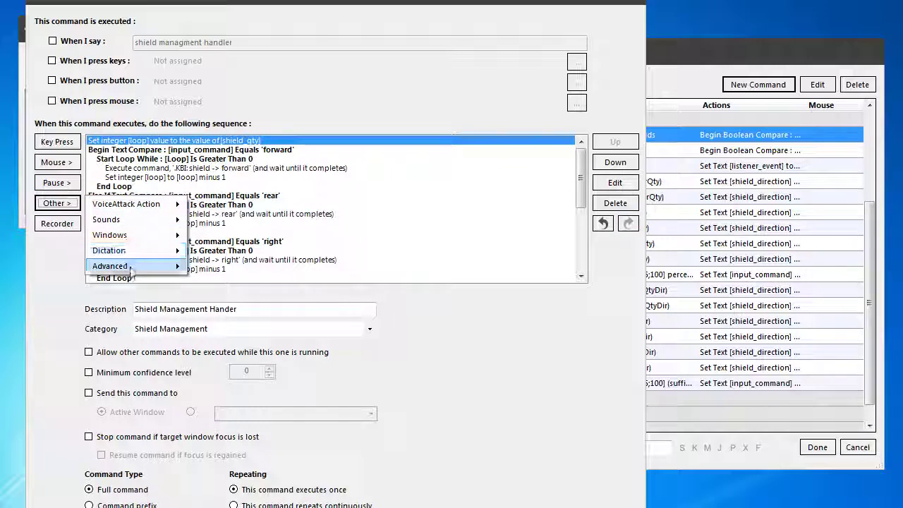
mouse_move(141, 266)
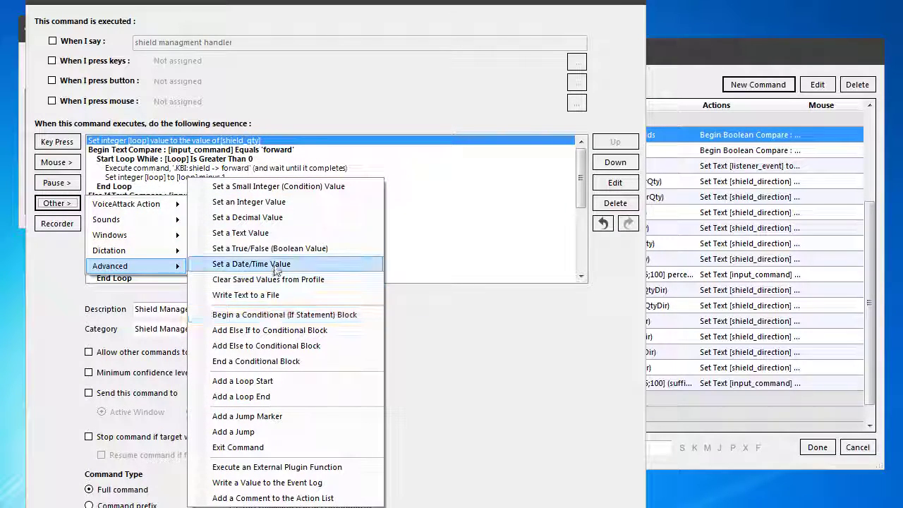
click(276, 235)
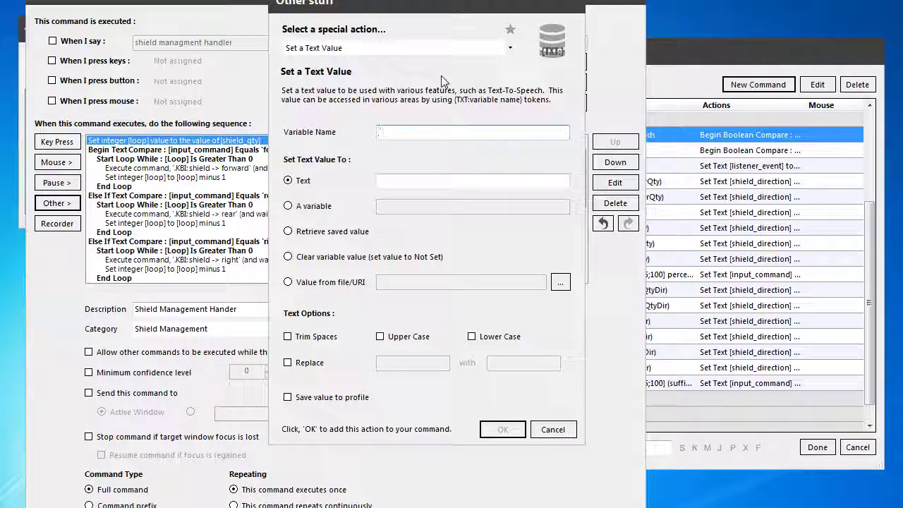
text(input_command)
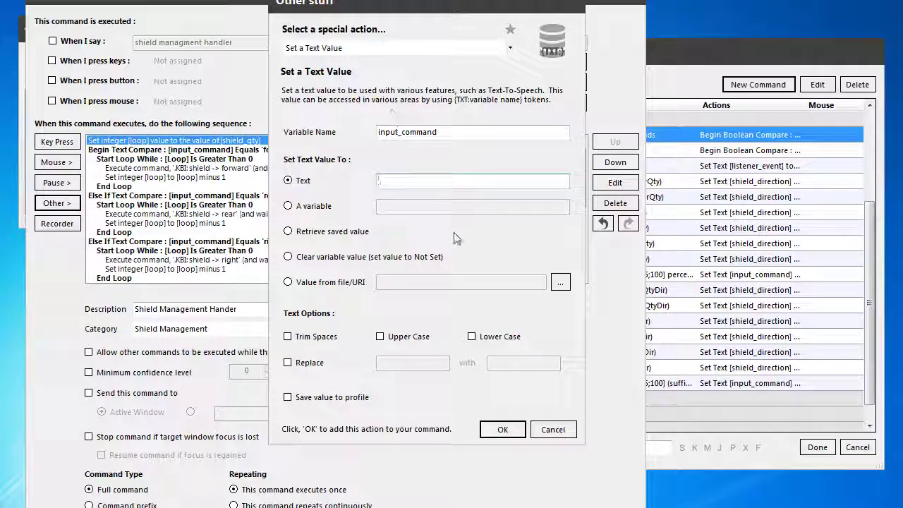
click(444, 181)
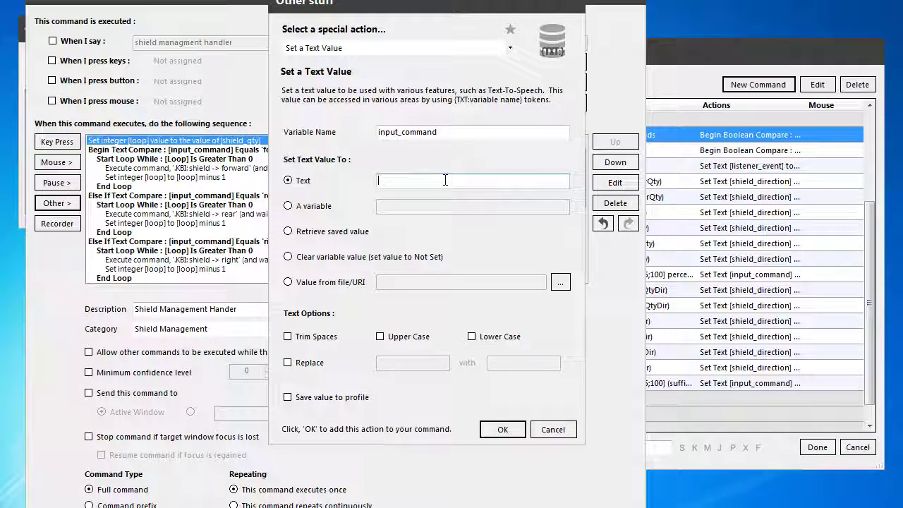
text(shield_dir)
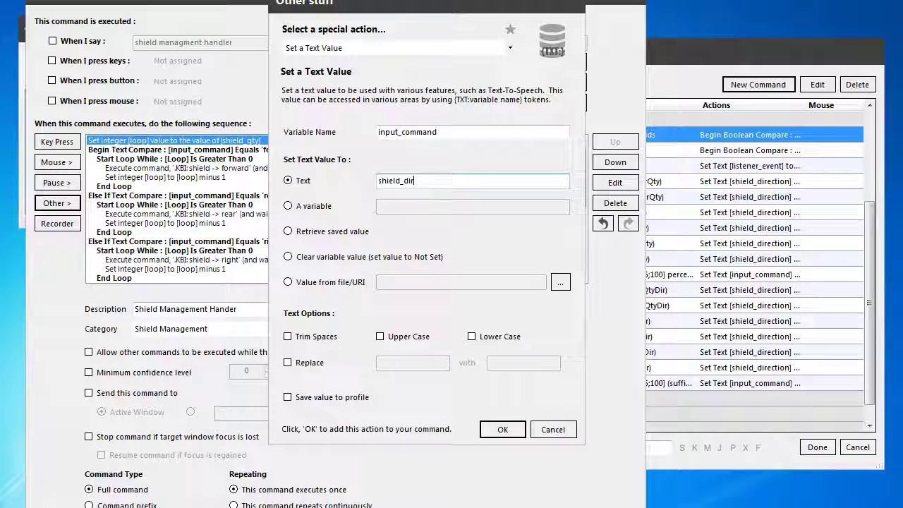
click(498, 430)
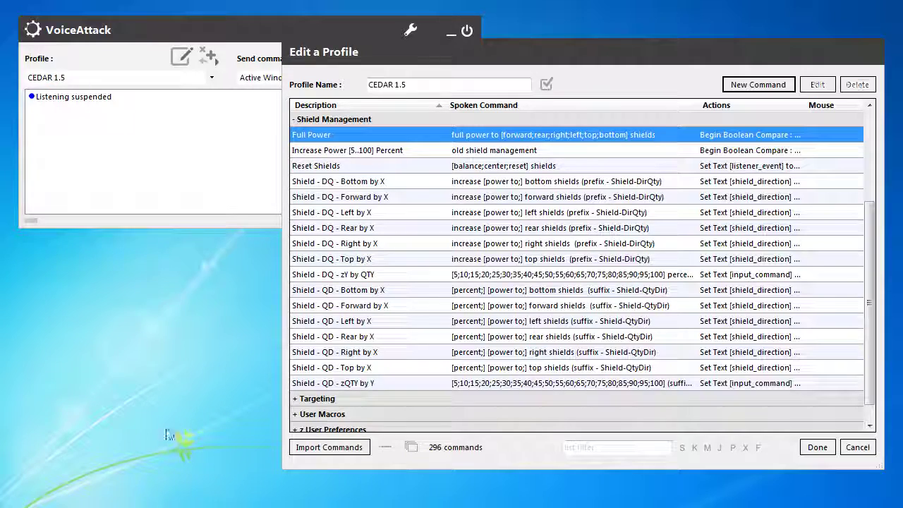
- Copy the variable name shield_direction from the text action in the "Shield - DQ - Rear by X" command and close that command
click(568, 182)
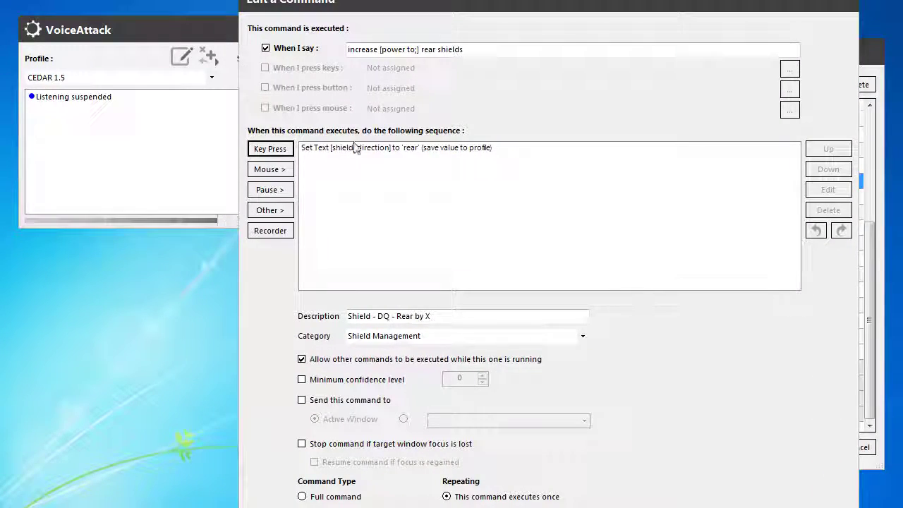
click(351, 152)
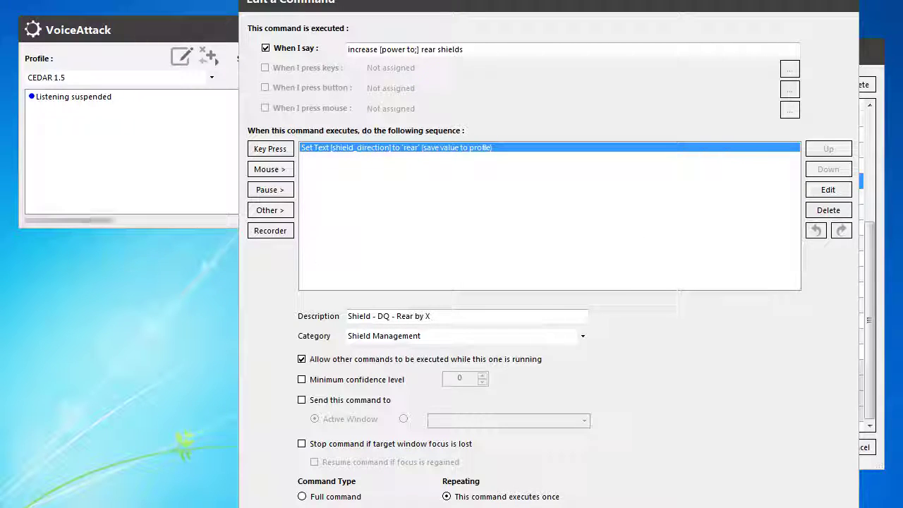
double_click(351, 147)
key(ctrl+c)
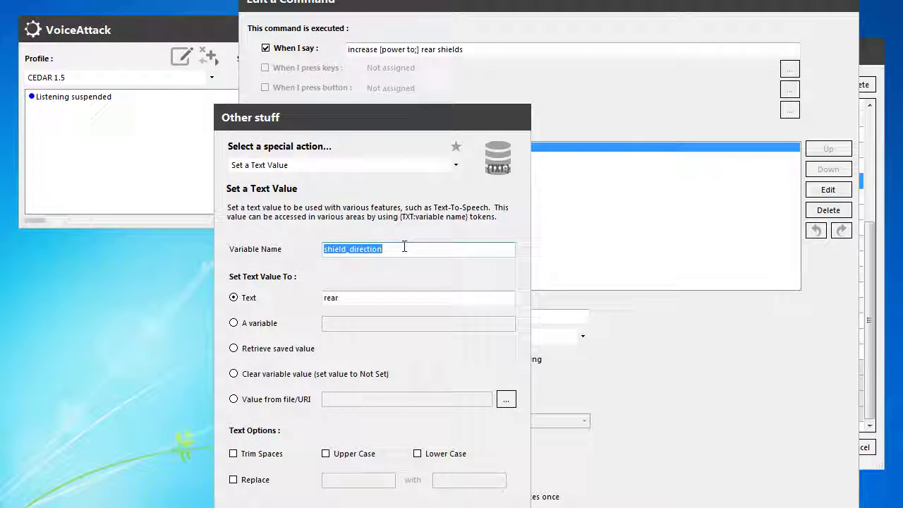
key(Escape)
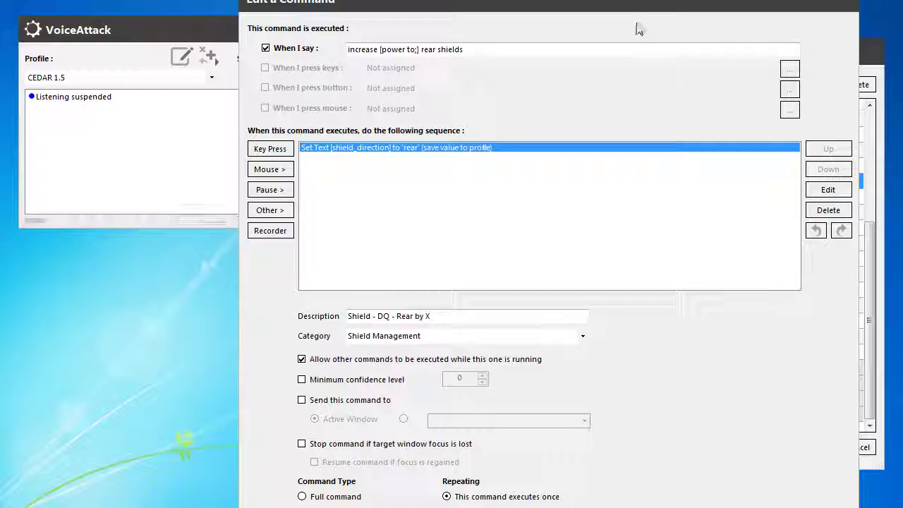
drag(617, 9, 228, 29)
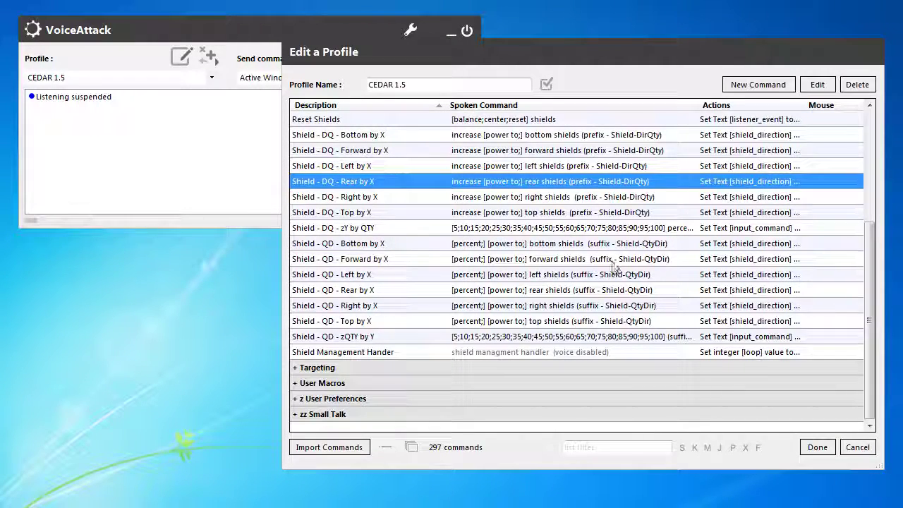
- Reopen the Shield Management Hander command for editing
click(358, 352)
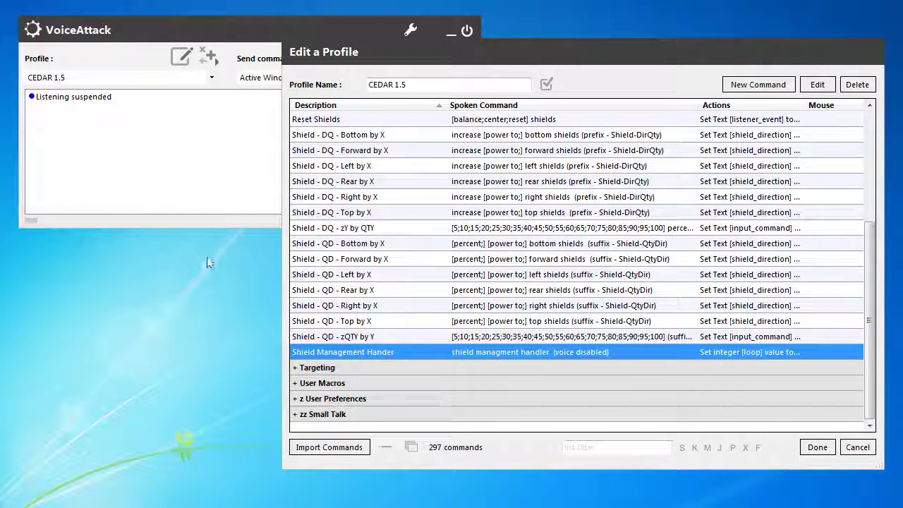
click(542, 243)
click(487, 352)
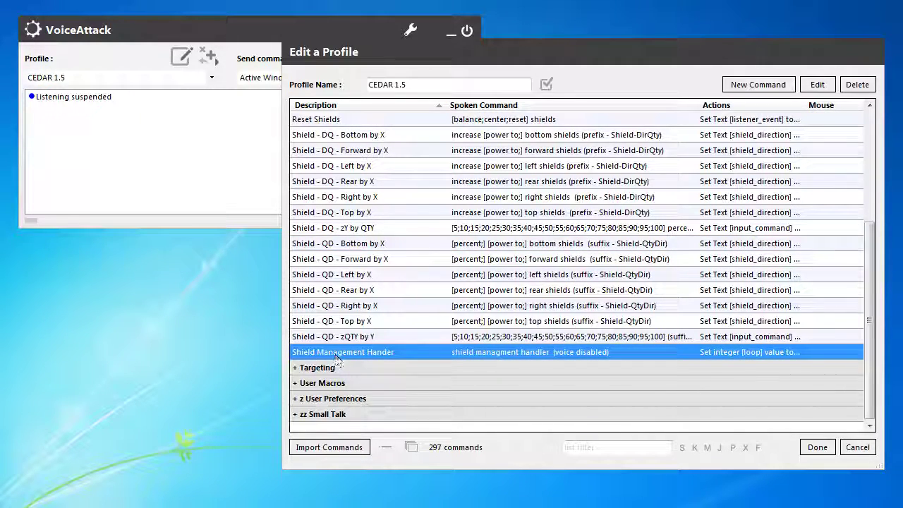
double_click(486, 352)
drag(262, 16, 273, 6)
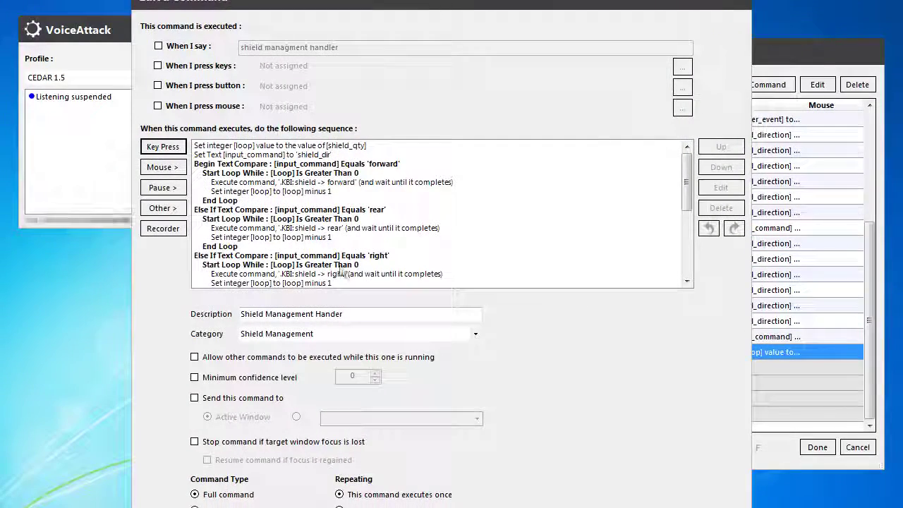
- Replace the text assigned to input_command with the copied name shield_direction, keeping input_command as the variable name
click(285, 191)
click(305, 154)
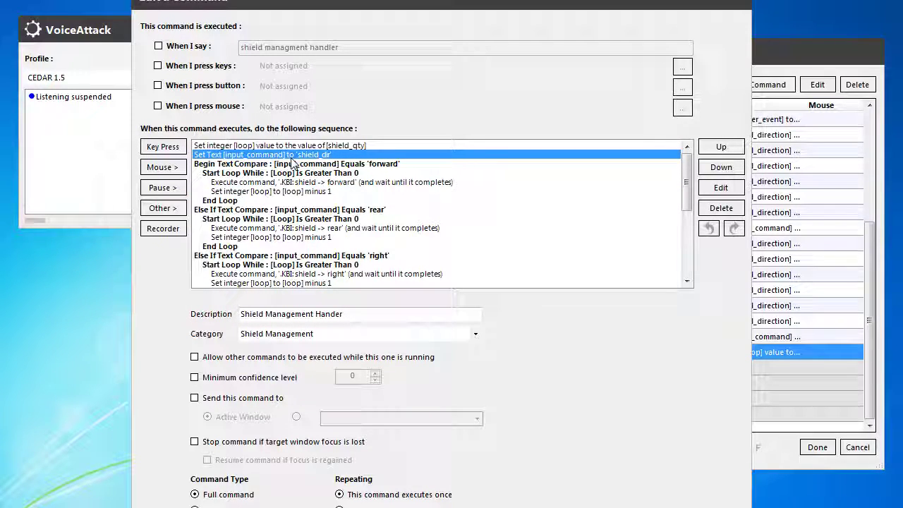
double_click(291, 157)
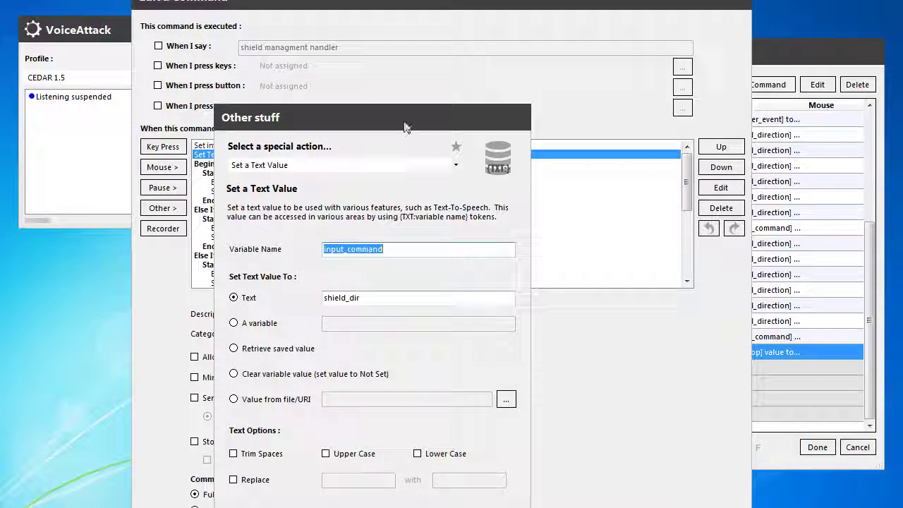
drag(394, 108, 389, 29)
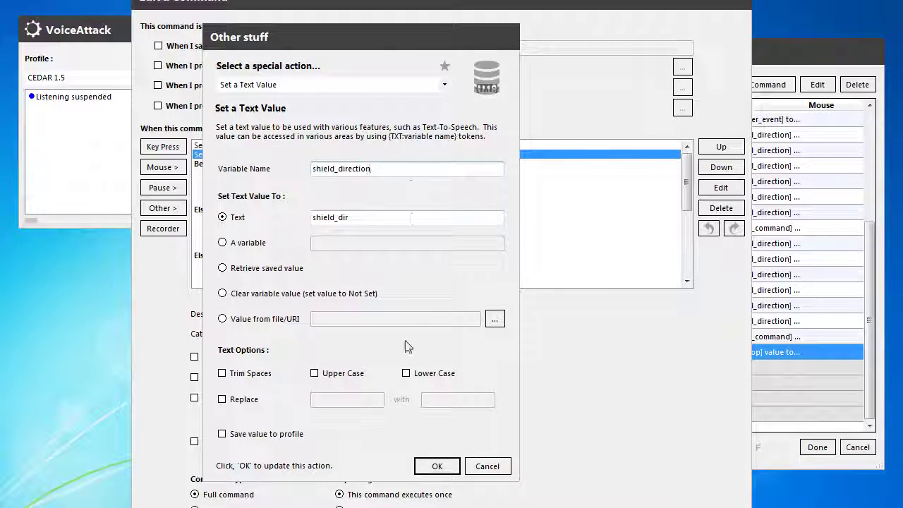
key(ctrl+z)
drag(379, 219, 312, 218)
key(ctrl+v)
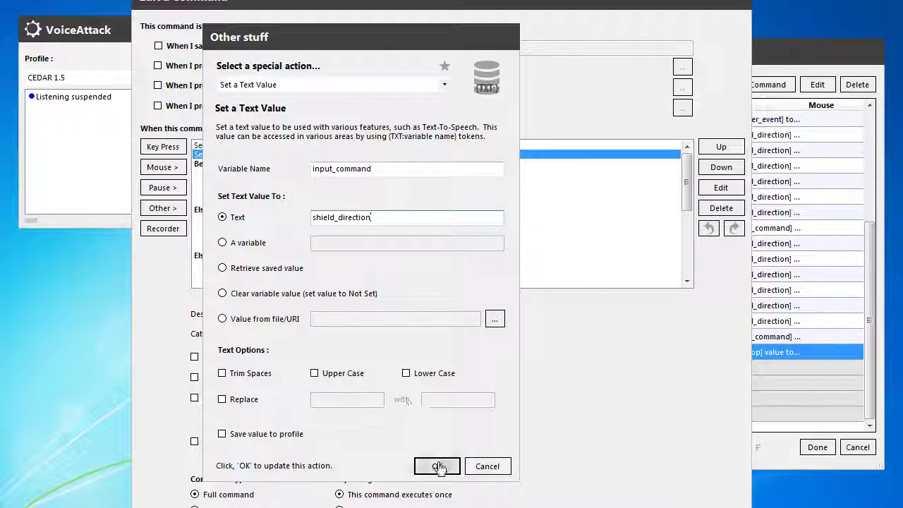
click(439, 466)
click(254, 167)
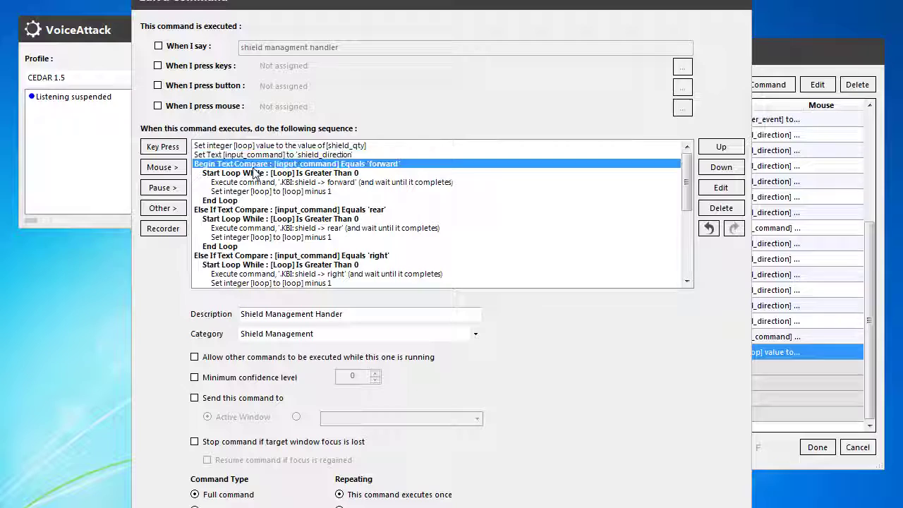
click(269, 155)
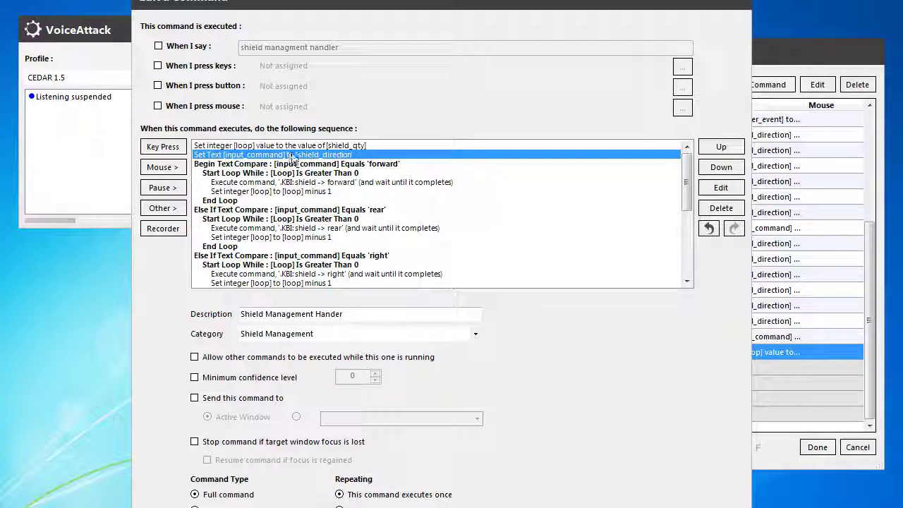
click(208, 146)
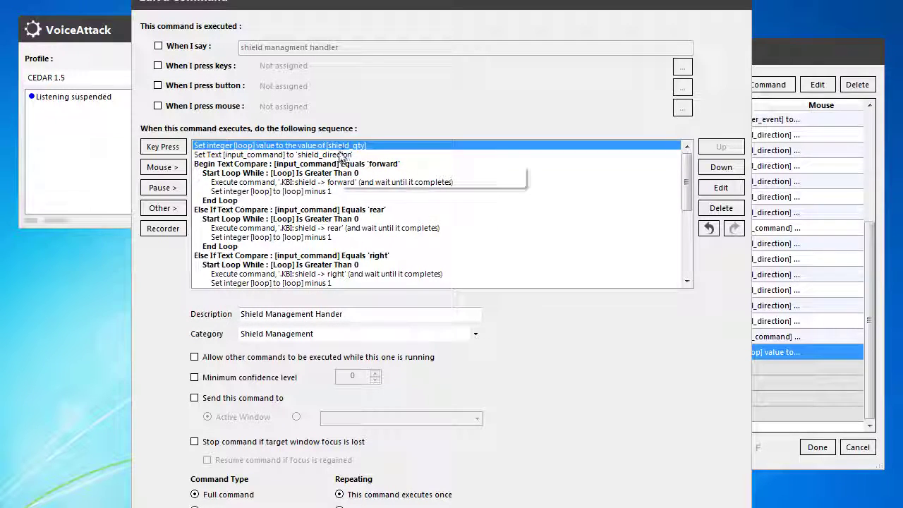
click(243, 165)
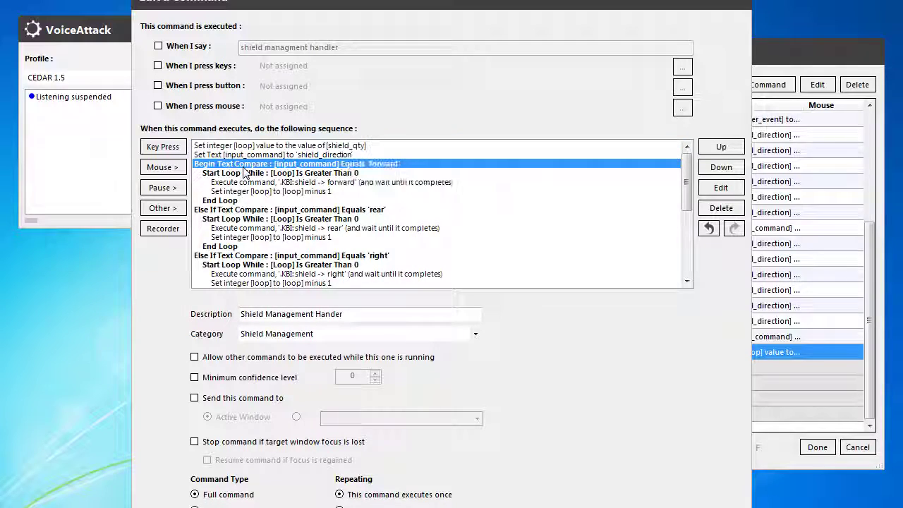
shift+click(321, 202)
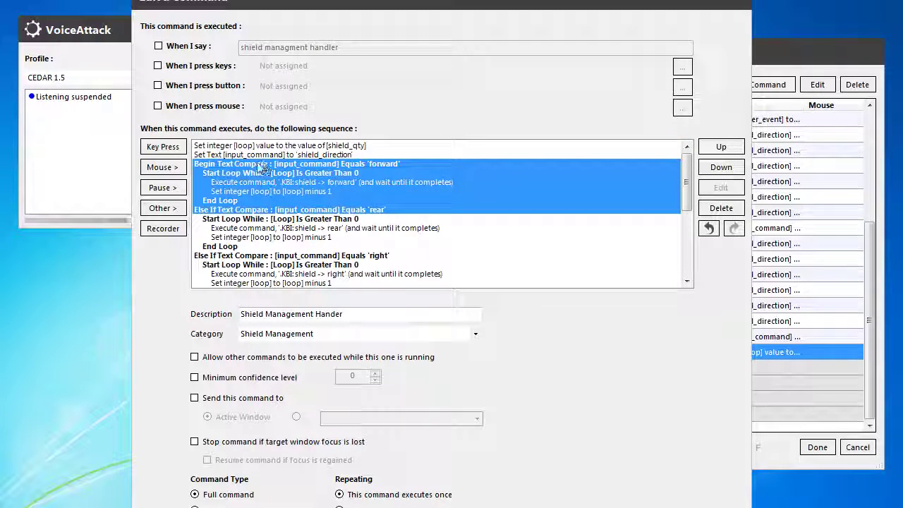
- Add an Else to the direction conditional block, placing it between the last End Loop and End Condition
scroll(338, 162, down, 6)
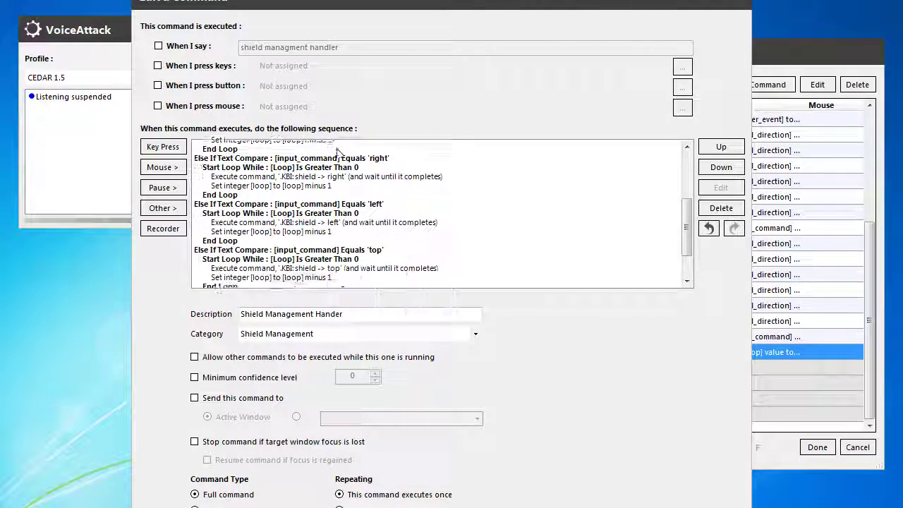
drag(265, 238, 249, 285)
click(249, 285)
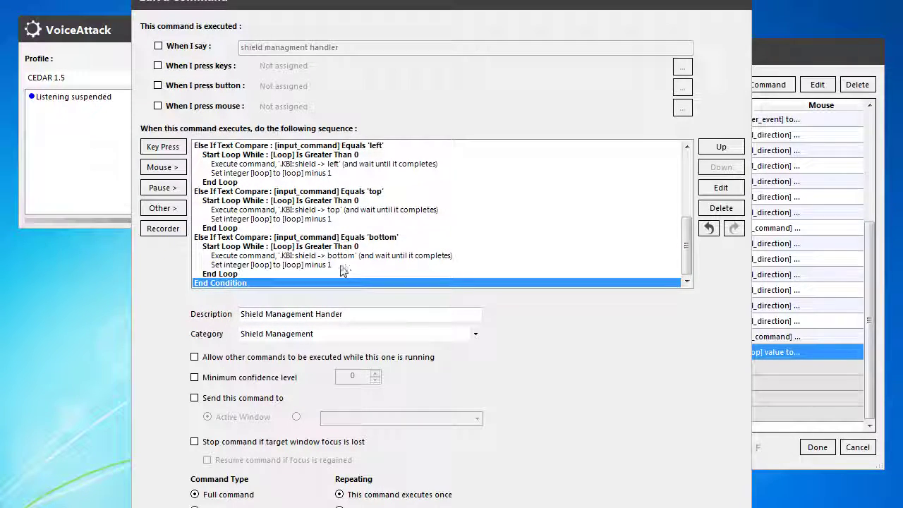
scroll(343, 270, up, 6)
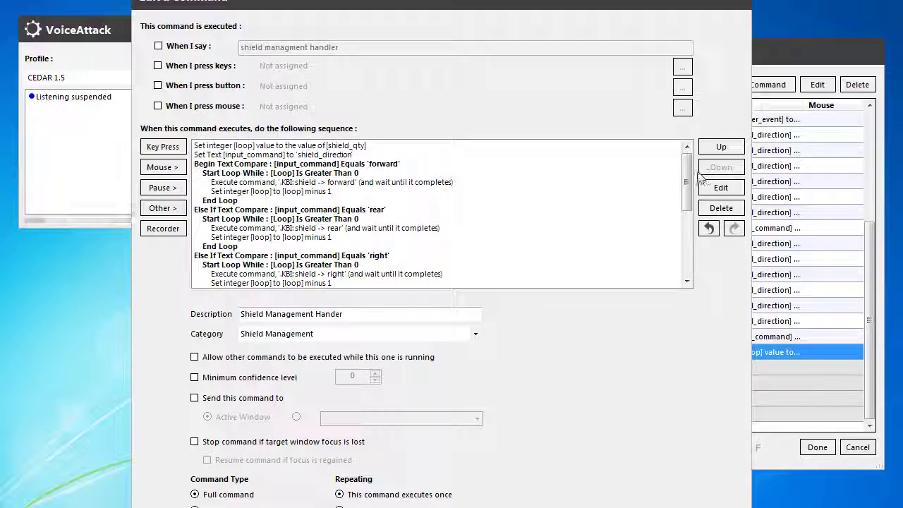
scroll(686, 182, down, 6)
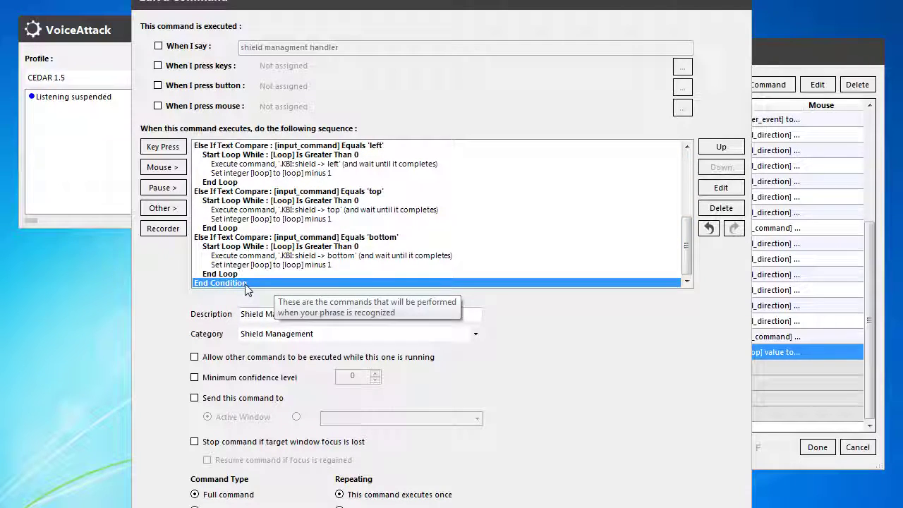
click(167, 211)
mouse_move(240, 271)
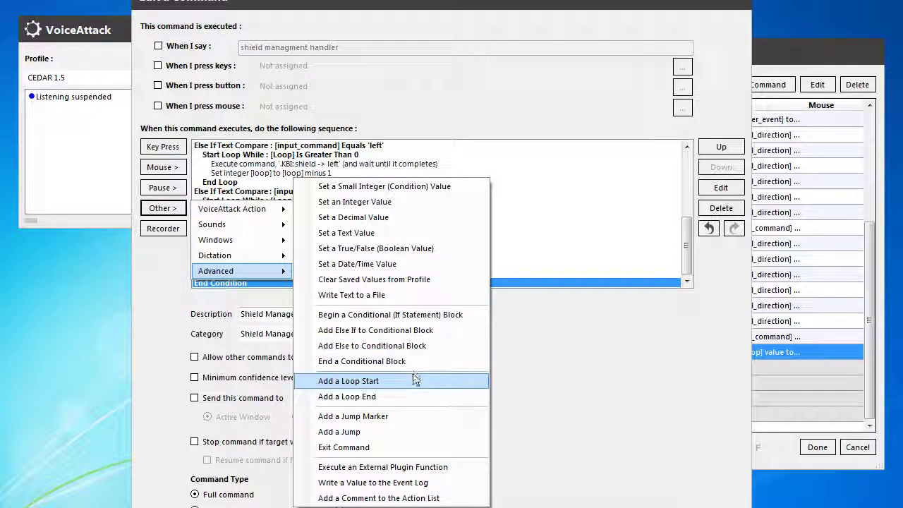
click(431, 331)
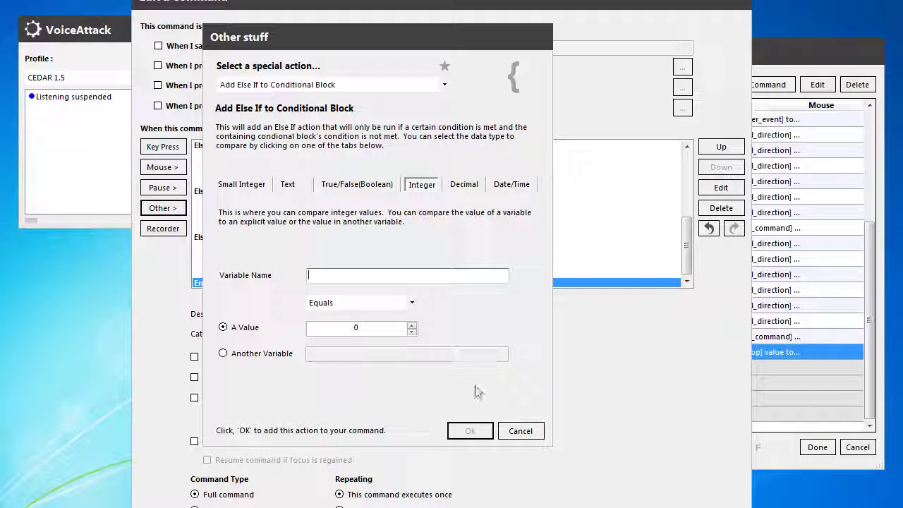
click(399, 85)
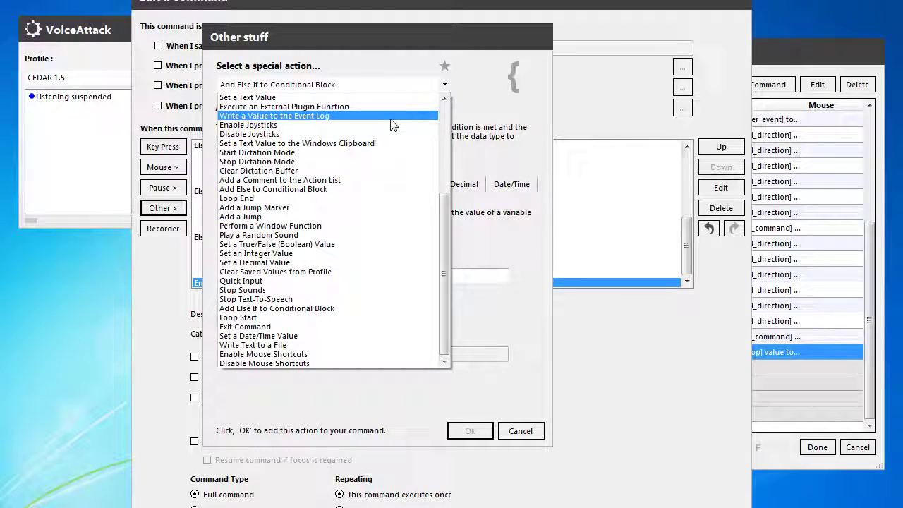
click(361, 190)
click(455, 262)
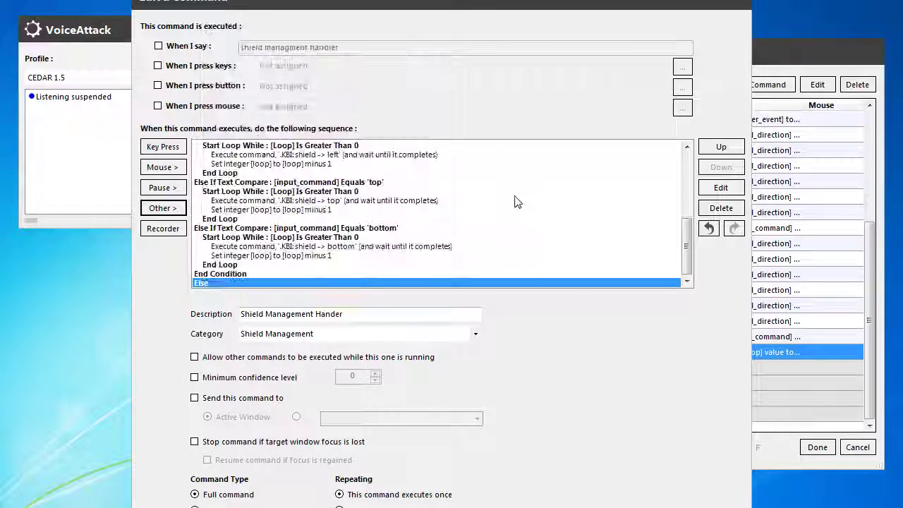
click(721, 150)
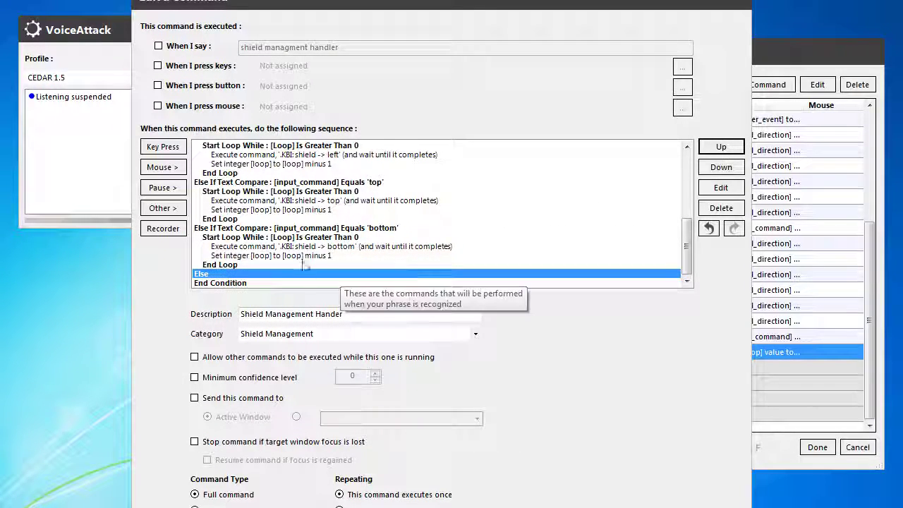
- Under Else, add a Write a Value to the Event Log action in Red reading "No direction recognized, check input commands for possible mismatch"
click(163, 208)
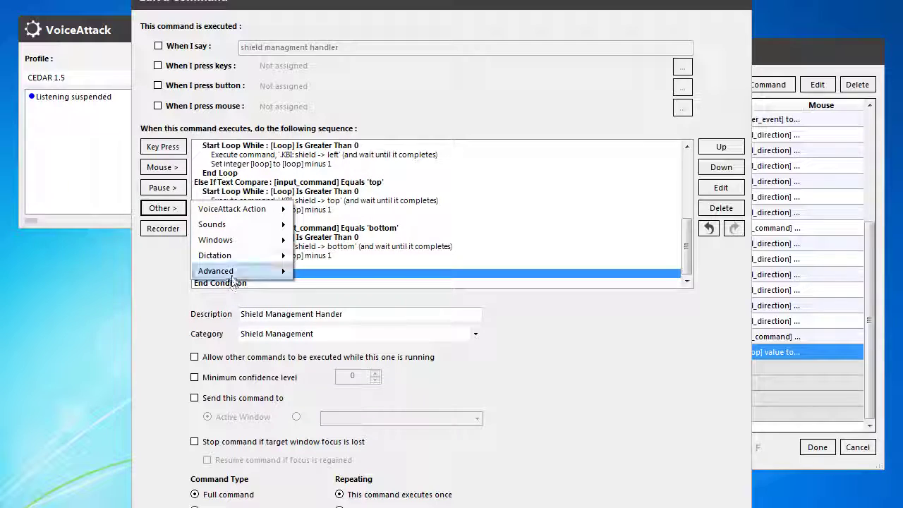
mouse_move(233, 272)
click(372, 483)
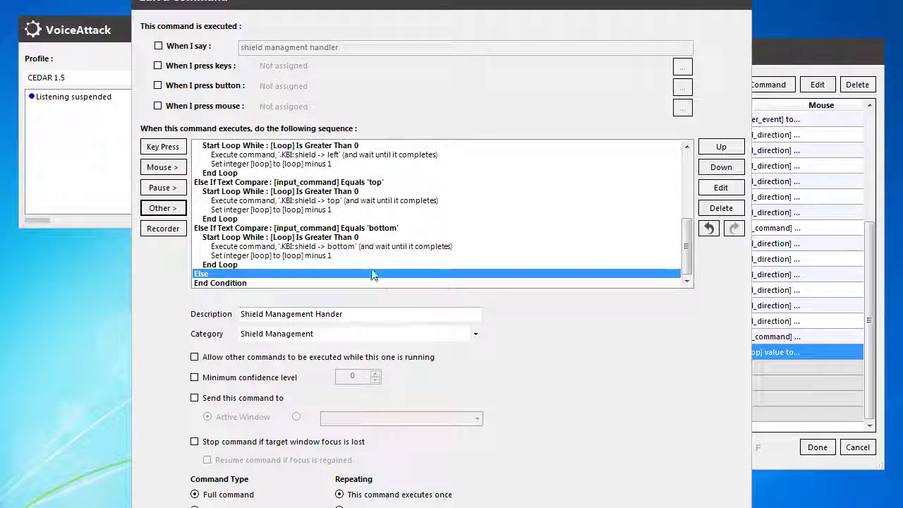
click(374, 185)
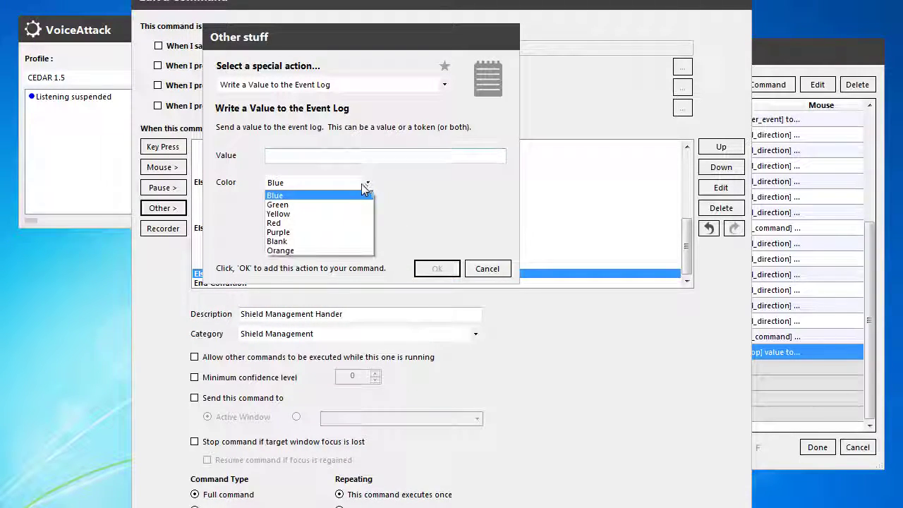
click(298, 222)
click(305, 162)
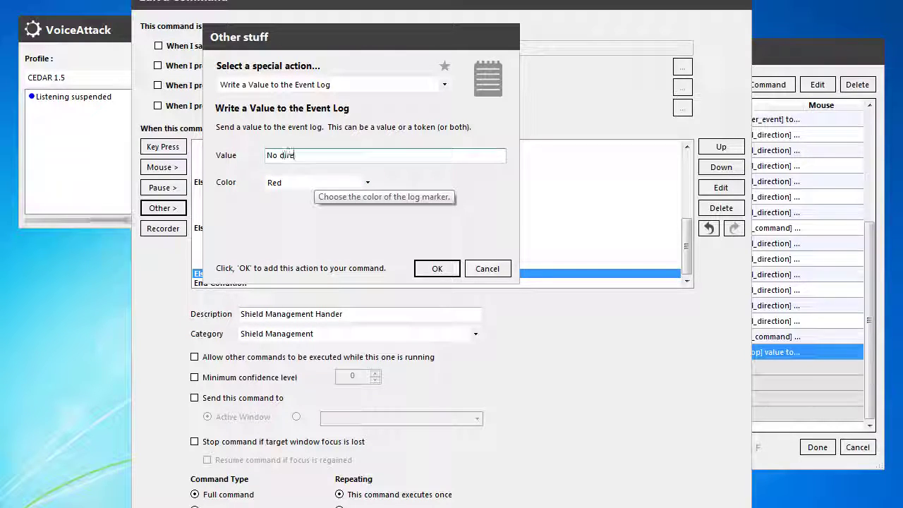
text(No direction recotg)
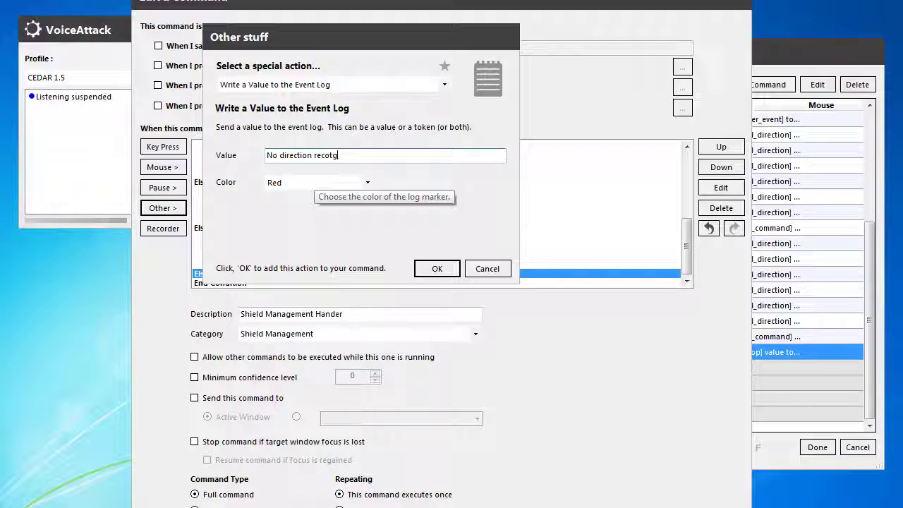
key(BackSpace)
key(BackSpace)
text(gnized, )
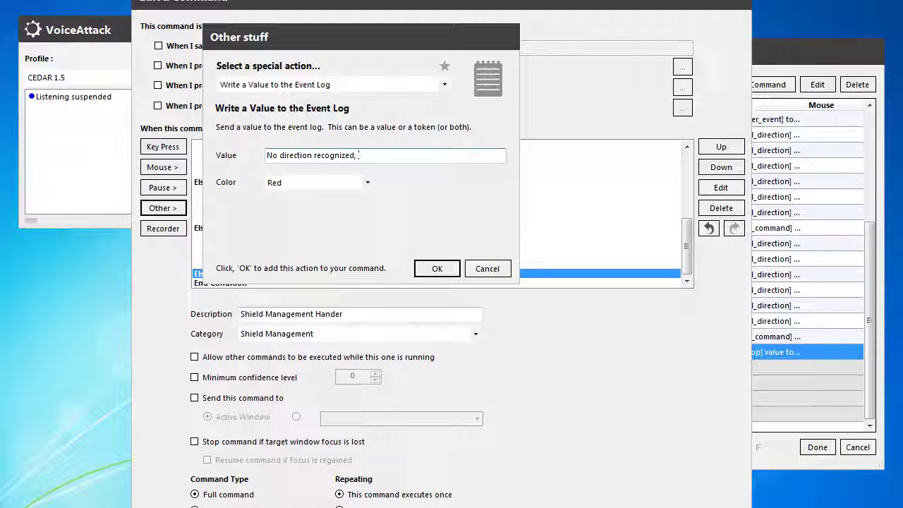
text(check in)
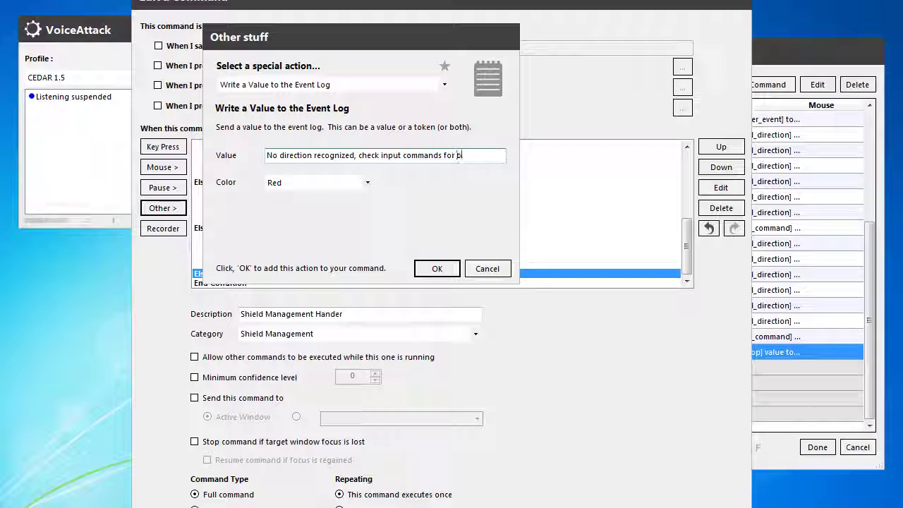
text(put commands for p)
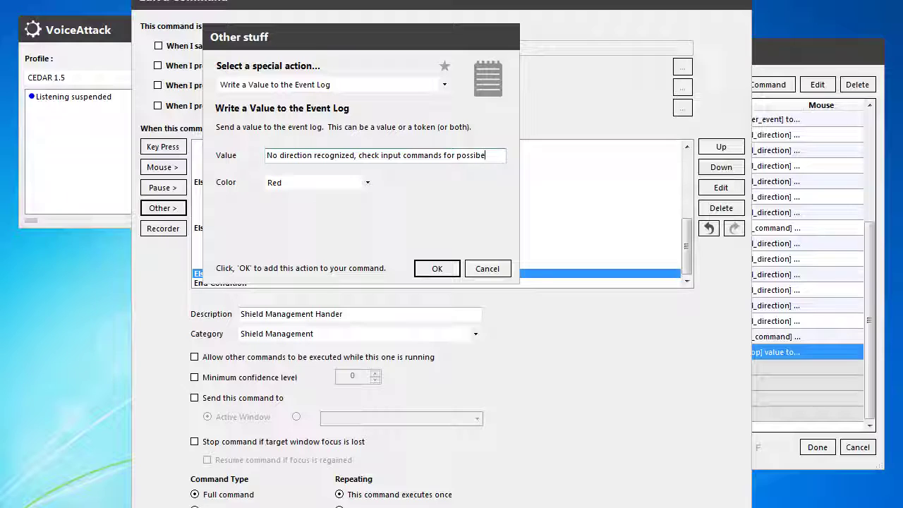
text(ossible)
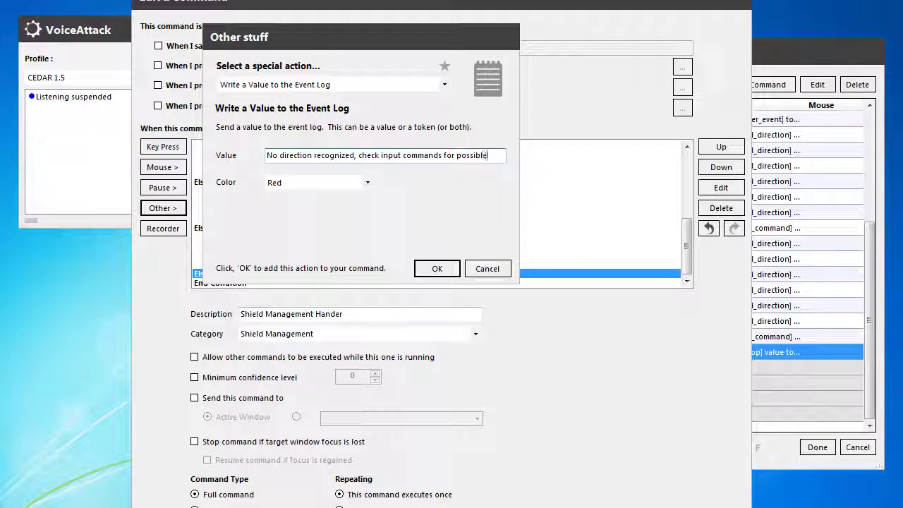
text( mismatch)
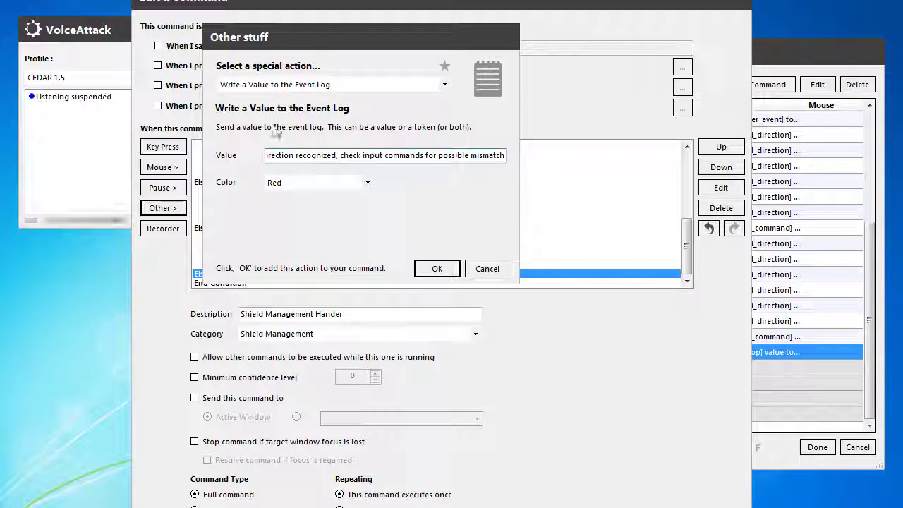
click(437, 275)
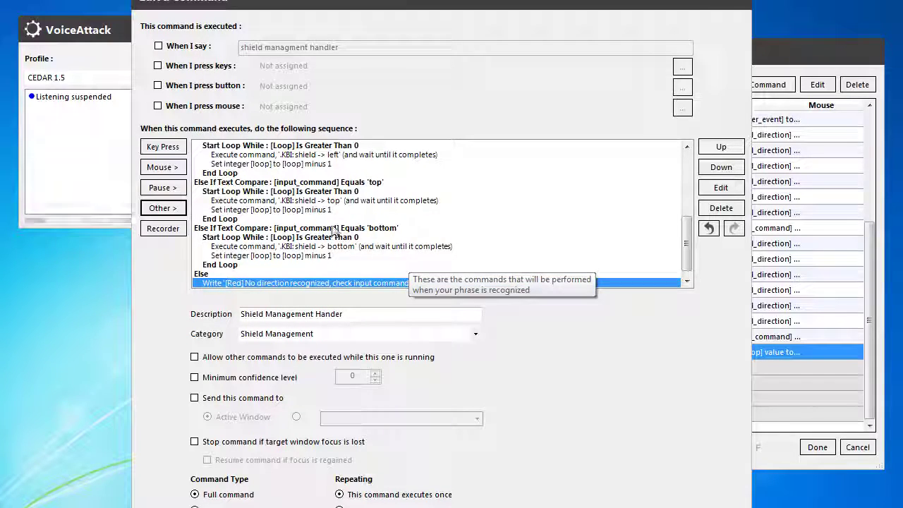
- Review the handler's sequence, checking the direction branches, the Else log message and the two opening assignments for loop and input_command
scroll(690, 255, down, 1)
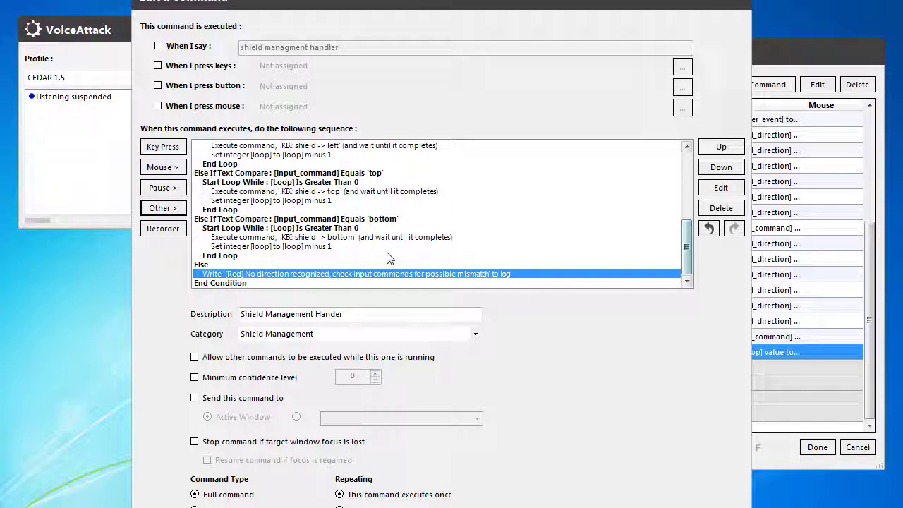
click(295, 221)
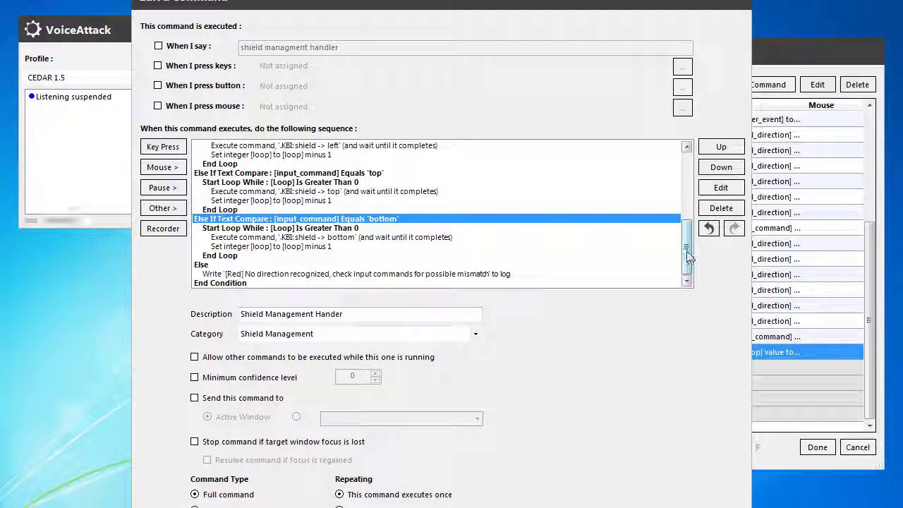
drag(687, 247, 695, 197)
click(373, 173)
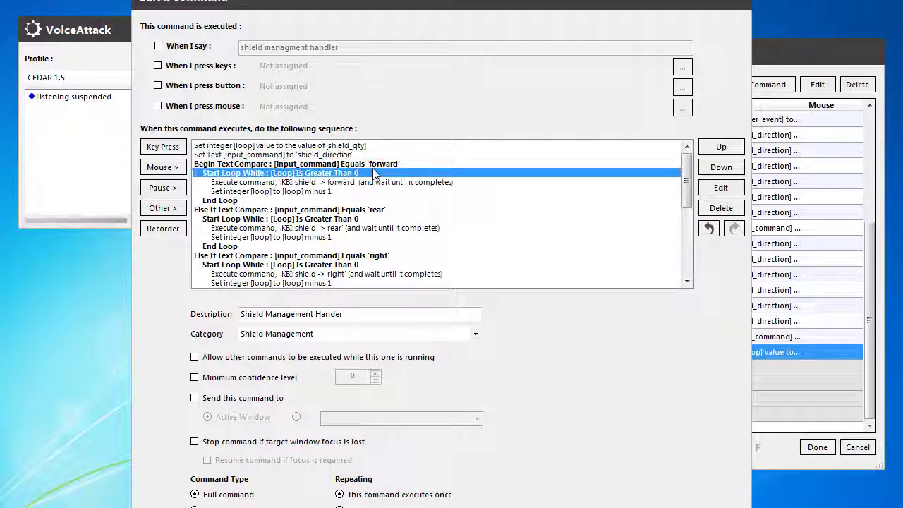
click(373, 211)
scroll(381, 201, down, 6)
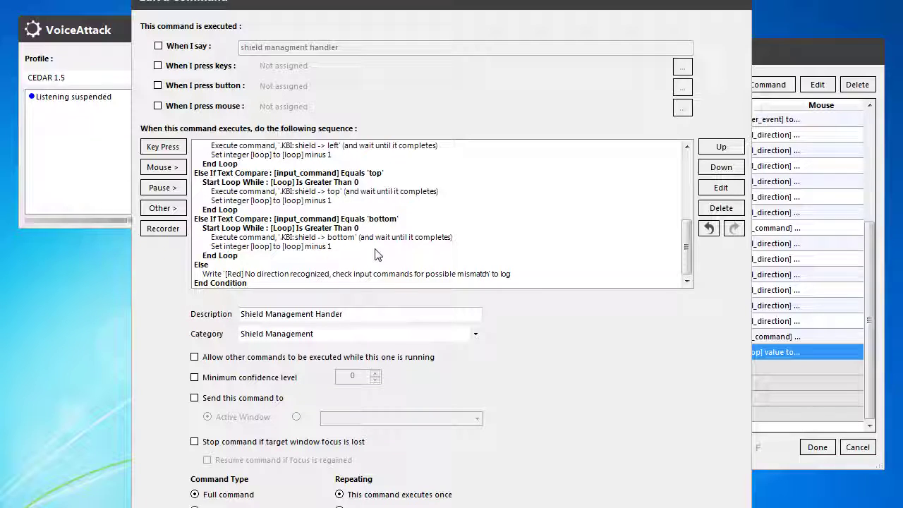
click(243, 274)
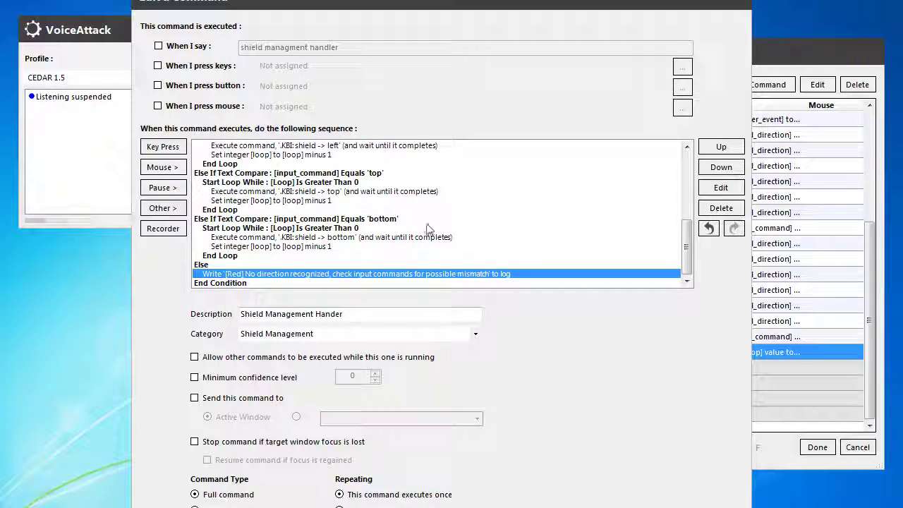
scroll(405, 234, up, 1)
scroll(399, 234, down, 1)
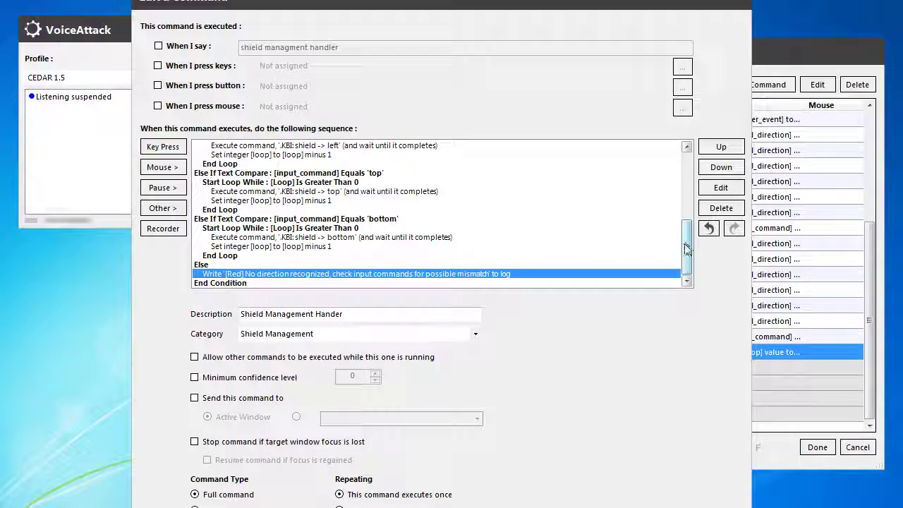
drag(686, 242, 689, 155)
click(268, 155)
click(274, 146)
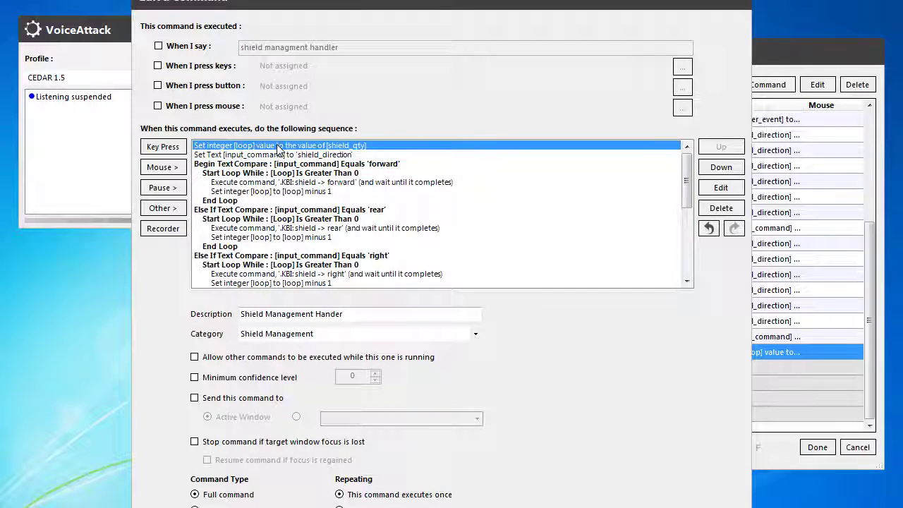
shift+click(267, 156)
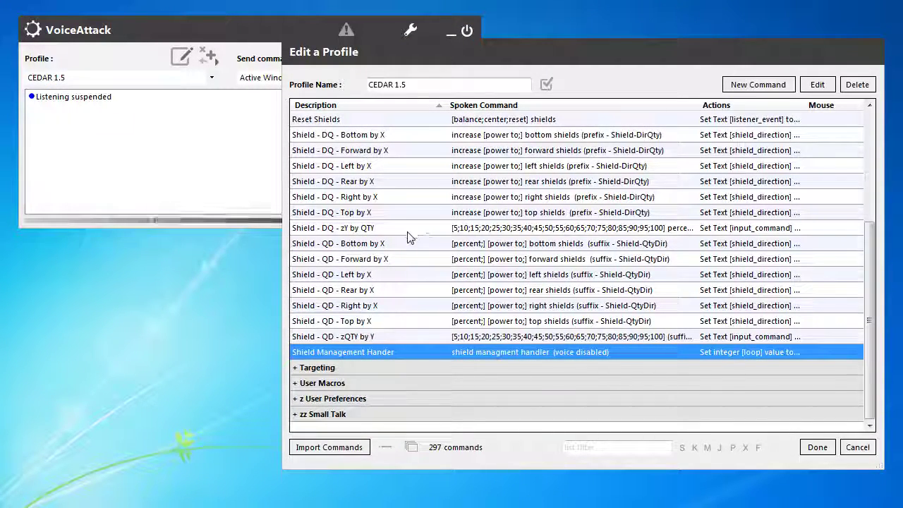
- Open the Full Power command in the Shield Management category for editing
scroll(466, 205, up, 1)
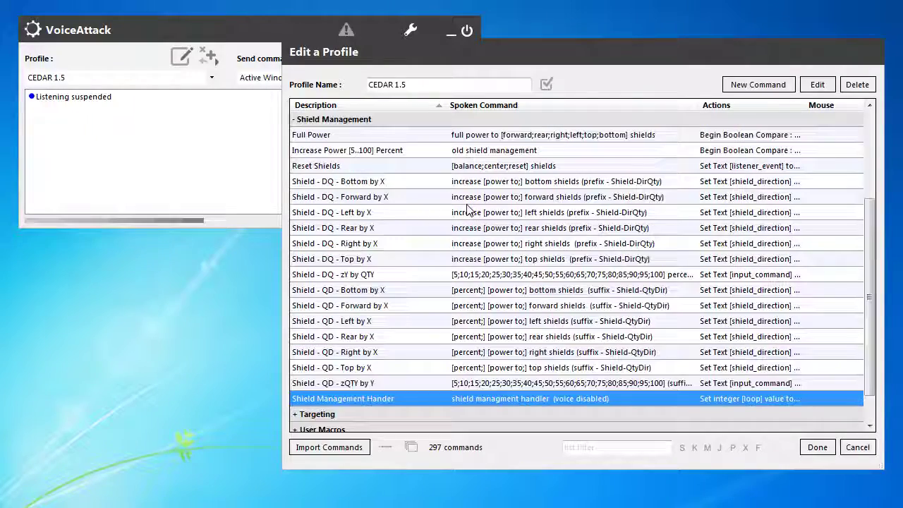
click(377, 139)
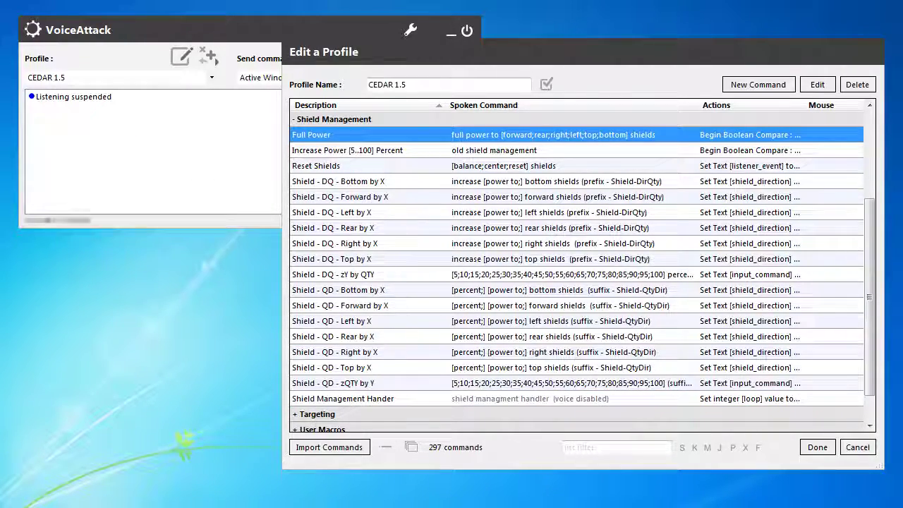
double_click(376, 135)
drag(450, 69, 419, 6)
- Copy the system_hud_interaction condition block, from Begin Boolean Compare to End Condition, at the start of the Full Power sequence
drag(260, 146, 260, 163)
click(258, 162)
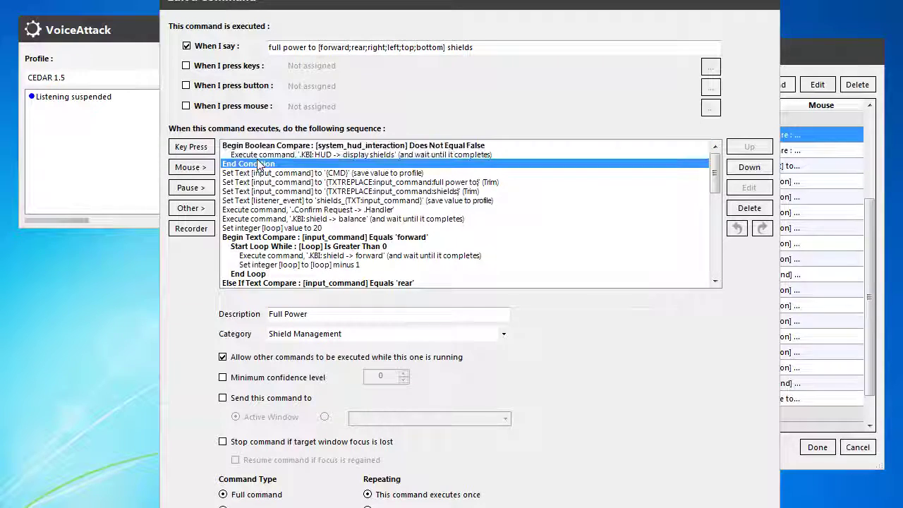
click(272, 165)
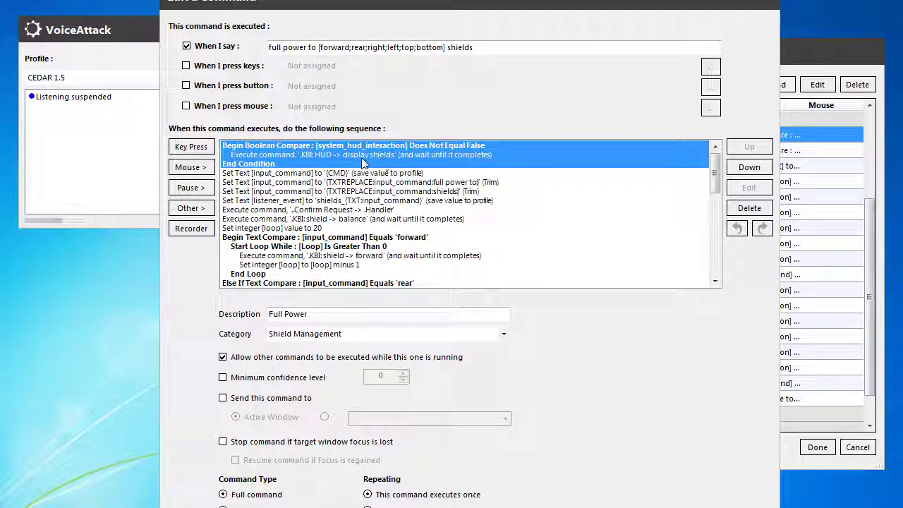
right_click(298, 163)
click(330, 183)
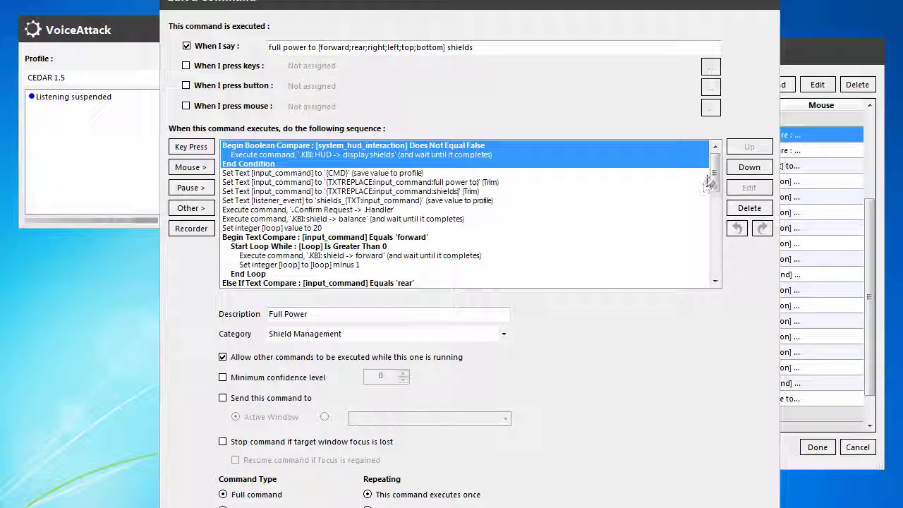
click(295, 155)
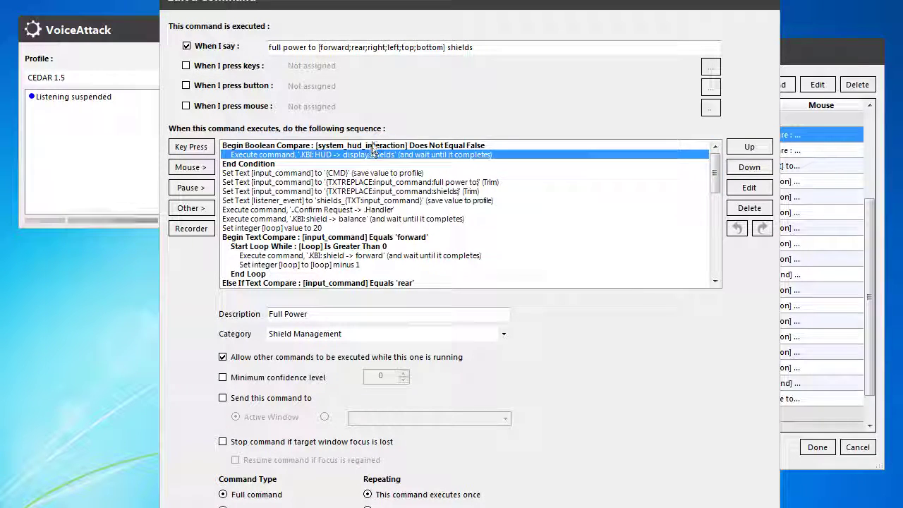
drag(372, 145, 373, 164)
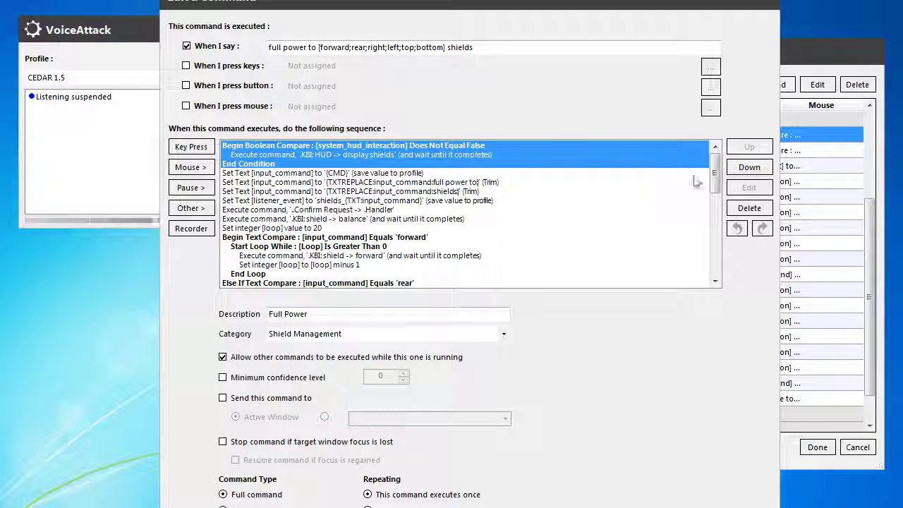
- Move the closing system_hud_interaction condition block with the 1.5-second pause up to just before the 'left' loop in the Full Power sequence
drag(715, 173, 734, 281)
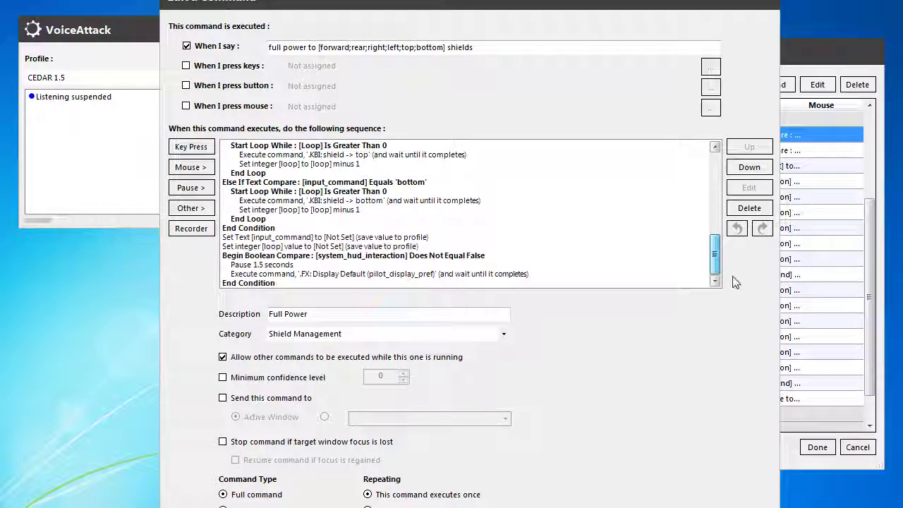
click(353, 257)
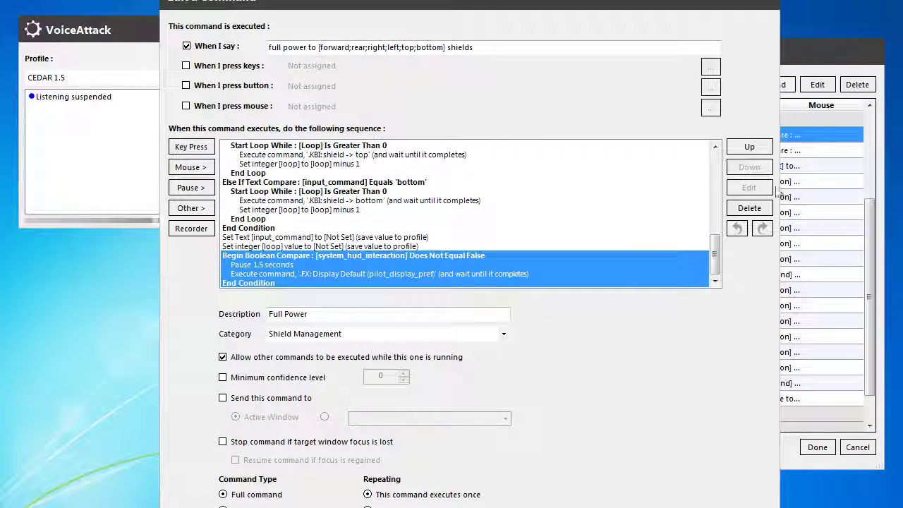
click(749, 147)
click(749, 146)
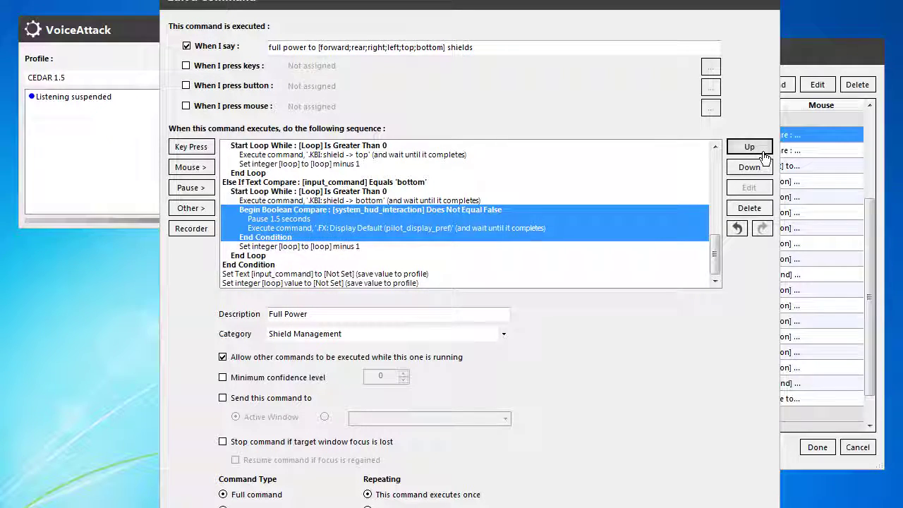
click(749, 146)
click(749, 147)
click(762, 152)
click(762, 152)
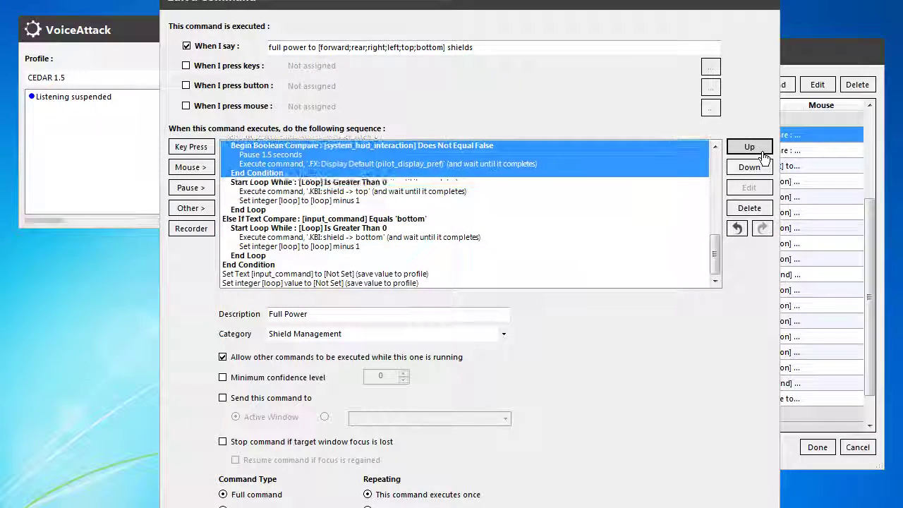
click(762, 153)
click(762, 153)
click(762, 152)
click(762, 153)
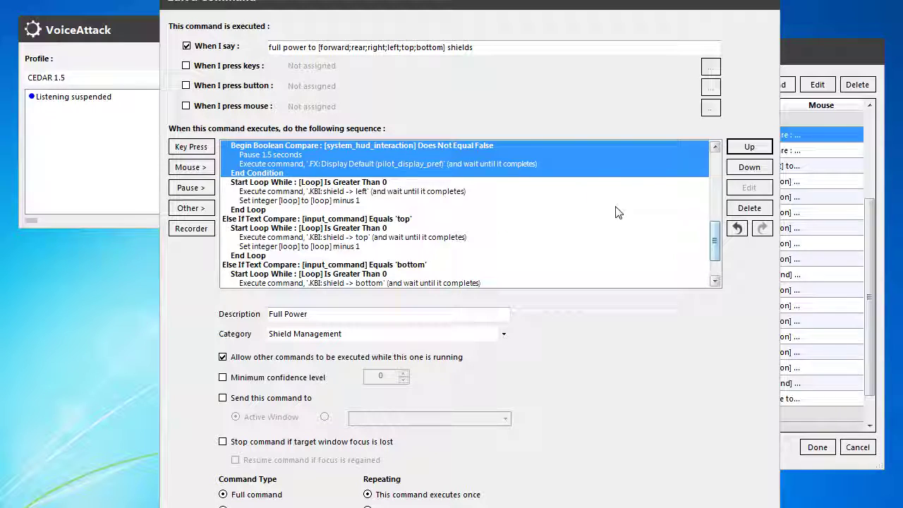
- Copy the Full Power condition block containing the 1.5-second pause and the .FX: Display Default (pilot_display_pref) command, and leave the command
right_click(448, 161)
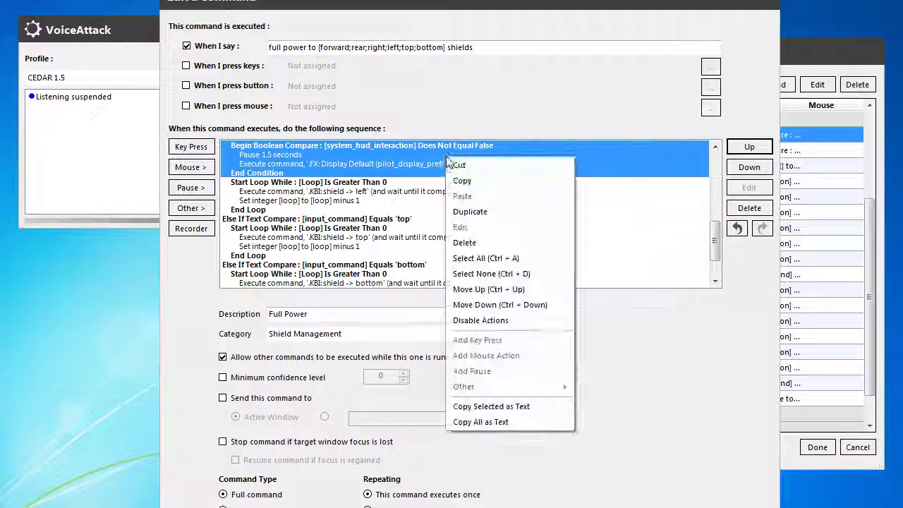
click(462, 181)
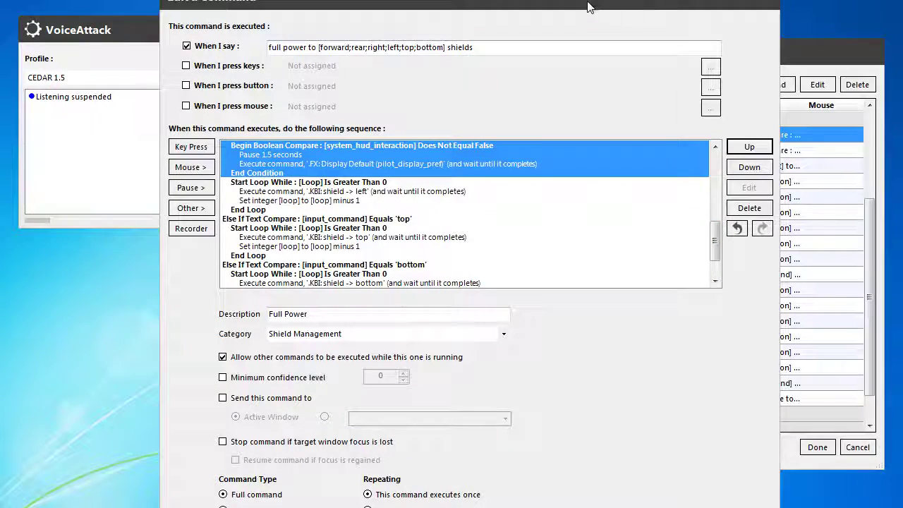
drag(588, 7, 0, 14)
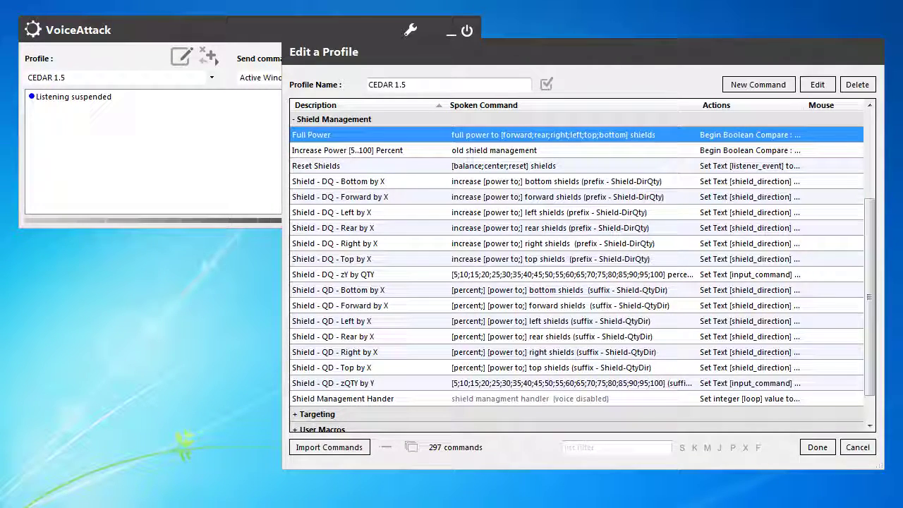
- Open Shield Management Hander and paste the copied display-default condition block after the final End Condition of its sequence
click(361, 399)
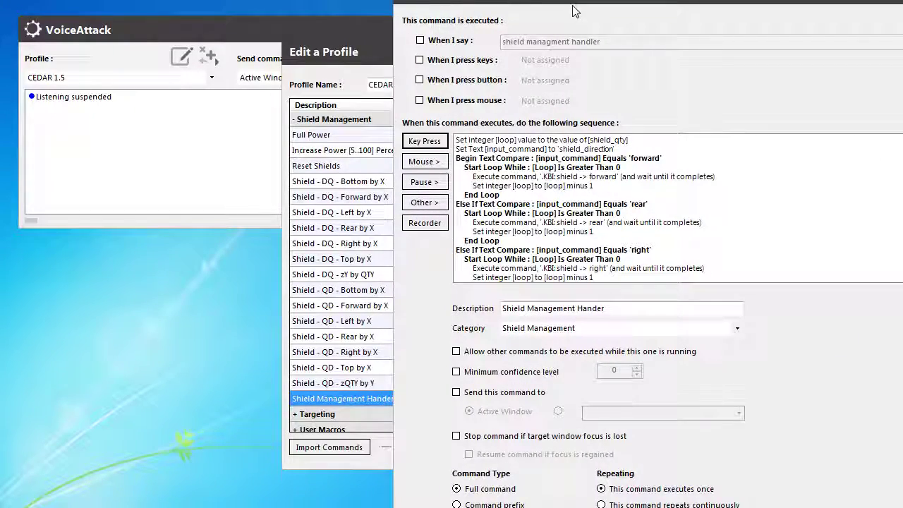
drag(574, 4, 347, 7)
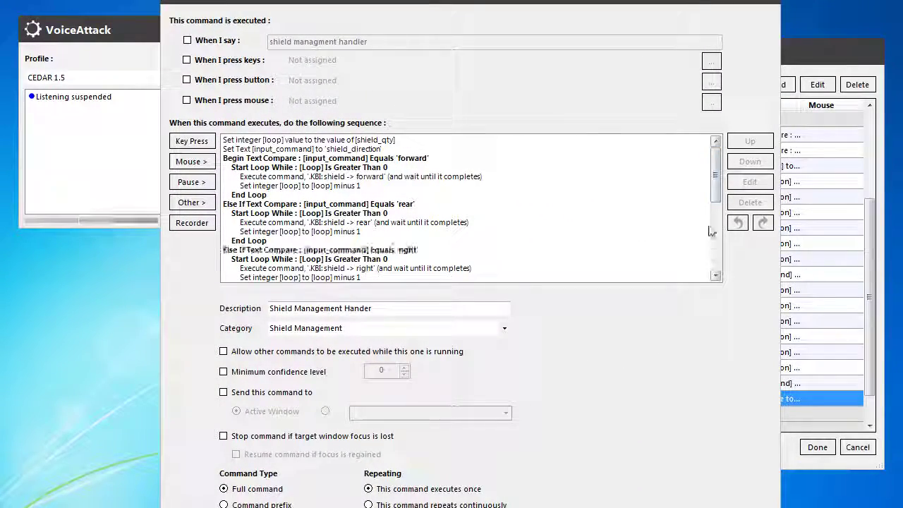
scroll(712, 231, down, 5)
click(282, 278)
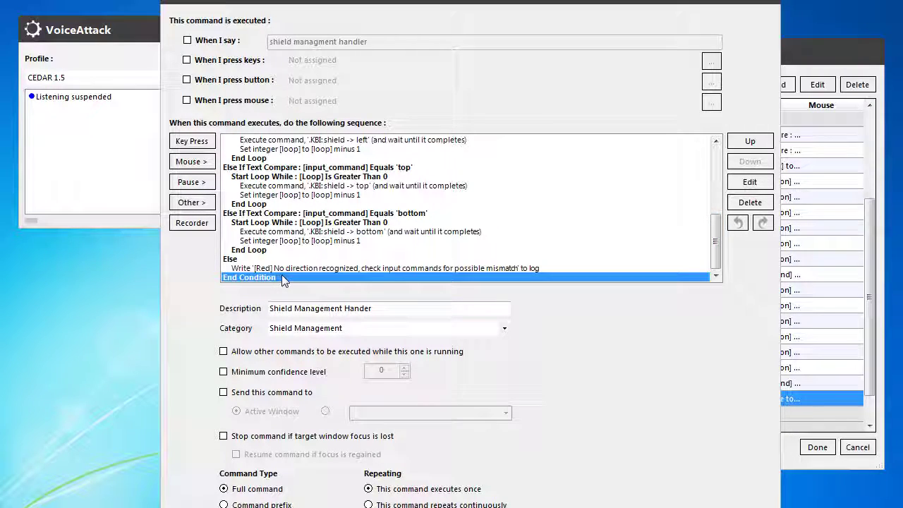
key(ctrl+v)
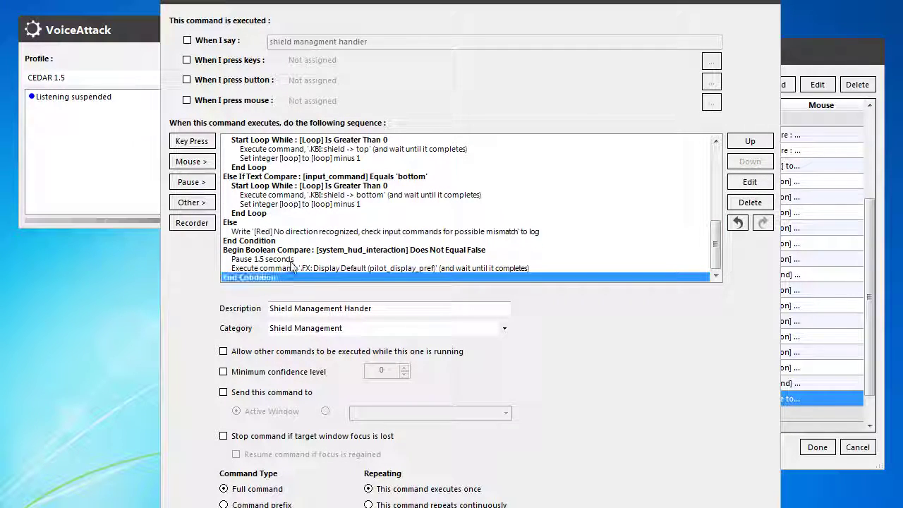
- Copy the pasted display-default condition block at the end of the handler's sequence
click(292, 259)
drag(292, 251, 292, 274)
right_click(292, 275)
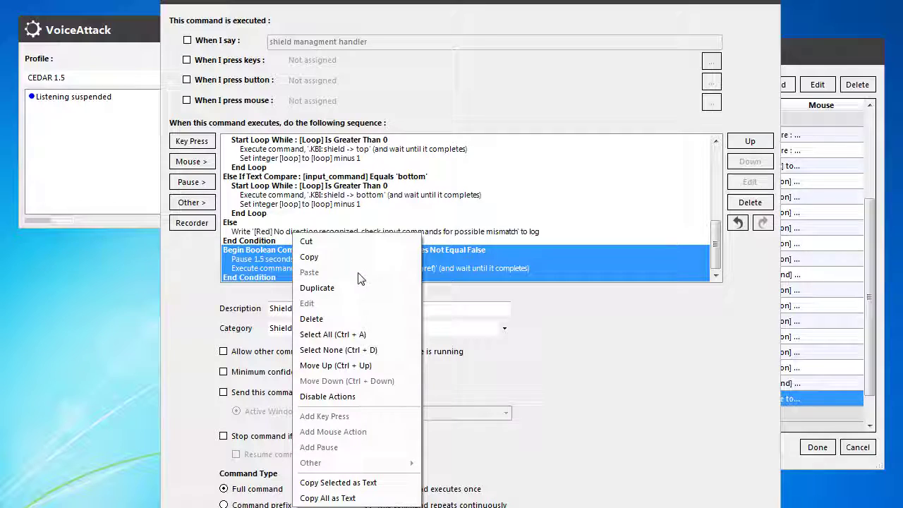
click(310, 257)
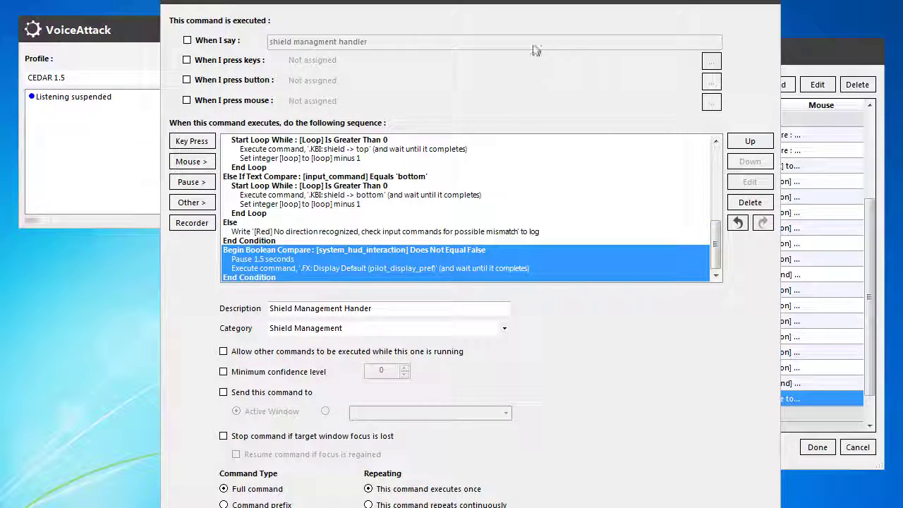
- Reopen the Full Power command and copy its opening system_hud_interaction block that executes .KBI: HUD -> display shields
drag(518, 7, 0, 8)
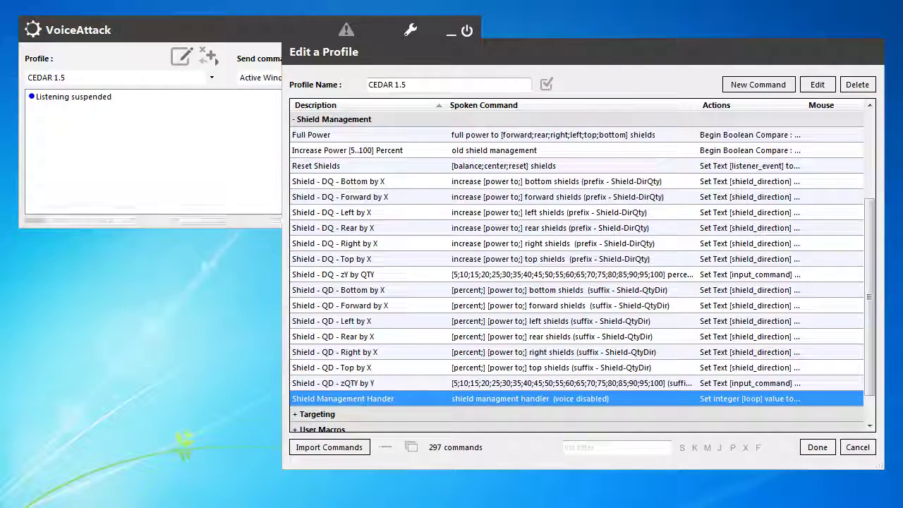
scroll(308, 246, down, 1)
scroll(369, 191, up, 4)
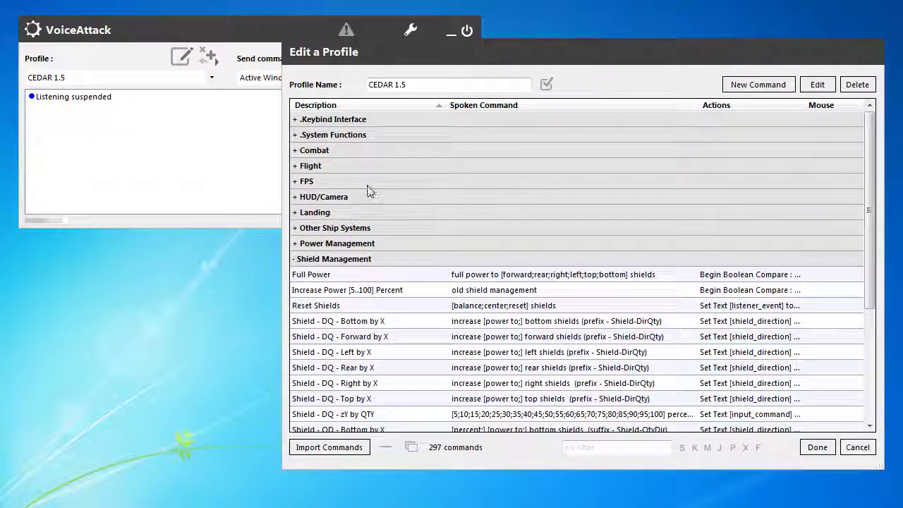
click(328, 277)
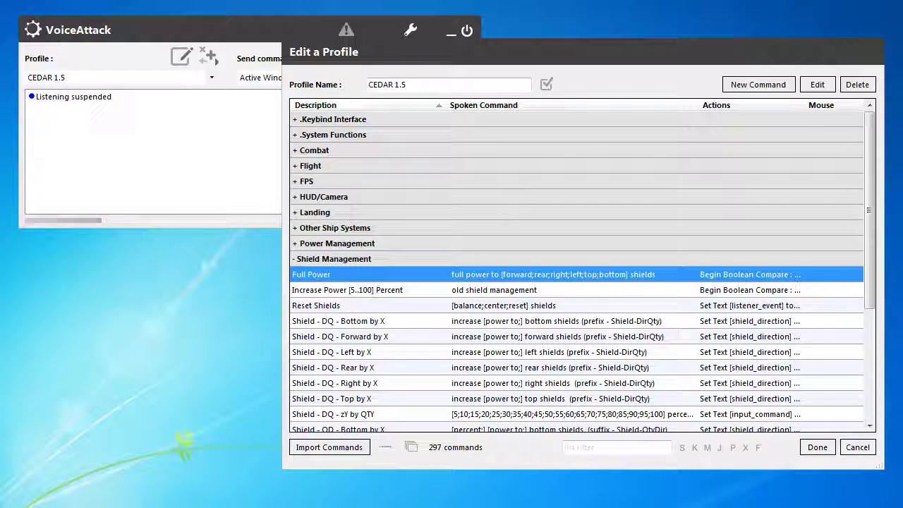
click(817, 84)
right_click(343, 198)
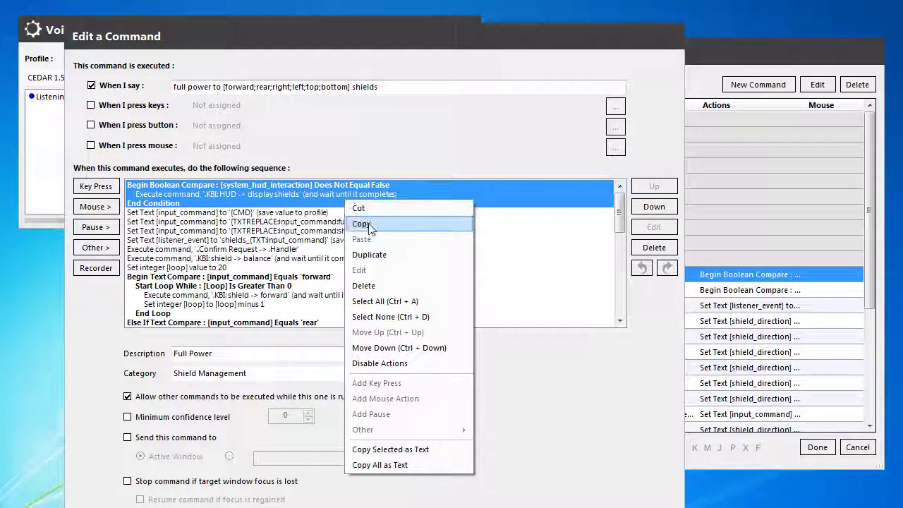
click(368, 224)
drag(203, 27, 0, 30)
- Reopen Shield Management Hander and paste the display shields condition block before its first action, the loop assignment
scroll(364, 399, down, 3)
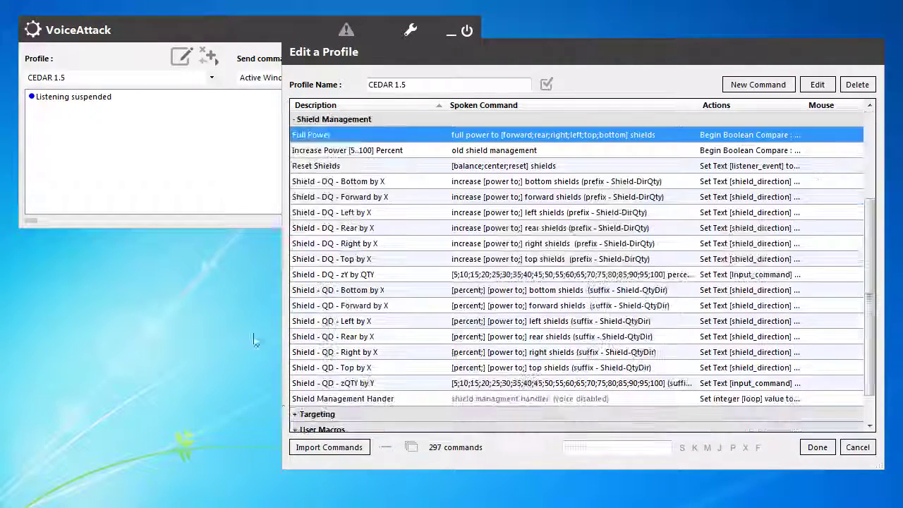
double_click(364, 399)
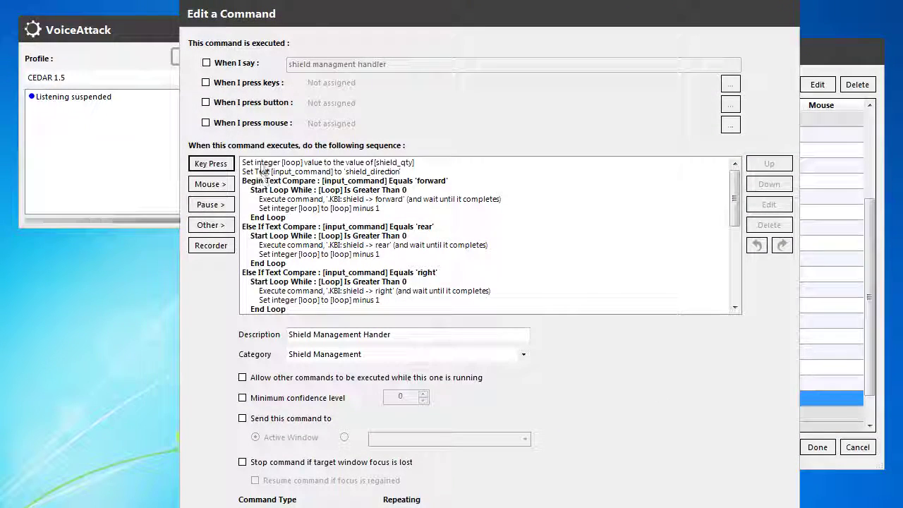
right_click(263, 163)
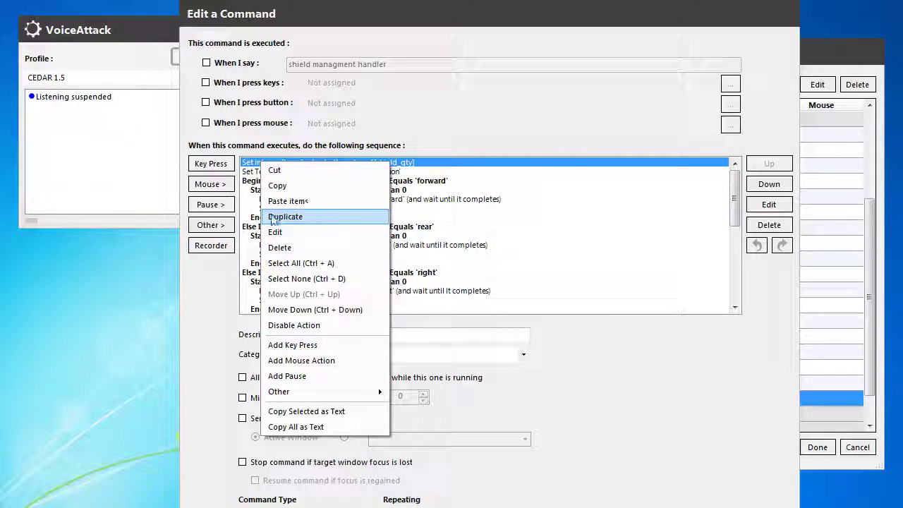
click(288, 201)
click(788, 168)
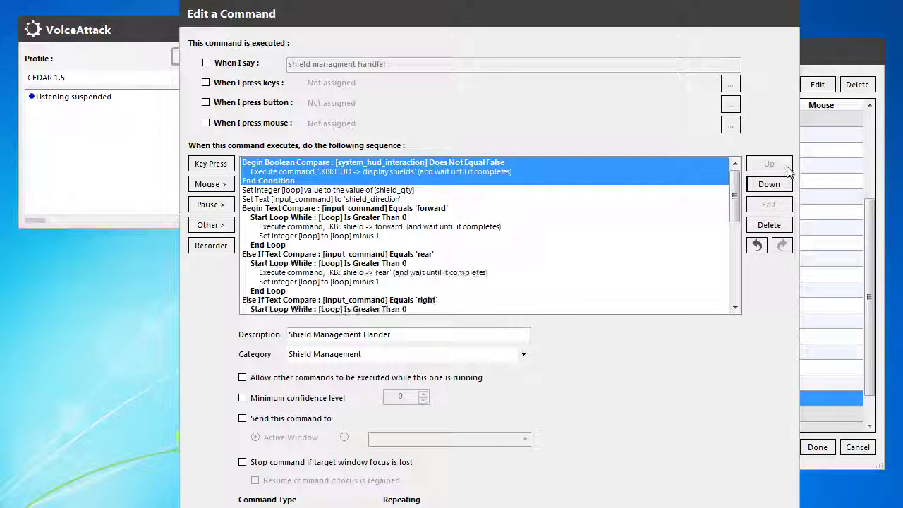
- Add an Execute Another Command action for ..Confirm Request -> .Handler and place it at the very start of the handler's sequence
click(336, 190)
shift+click(317, 199)
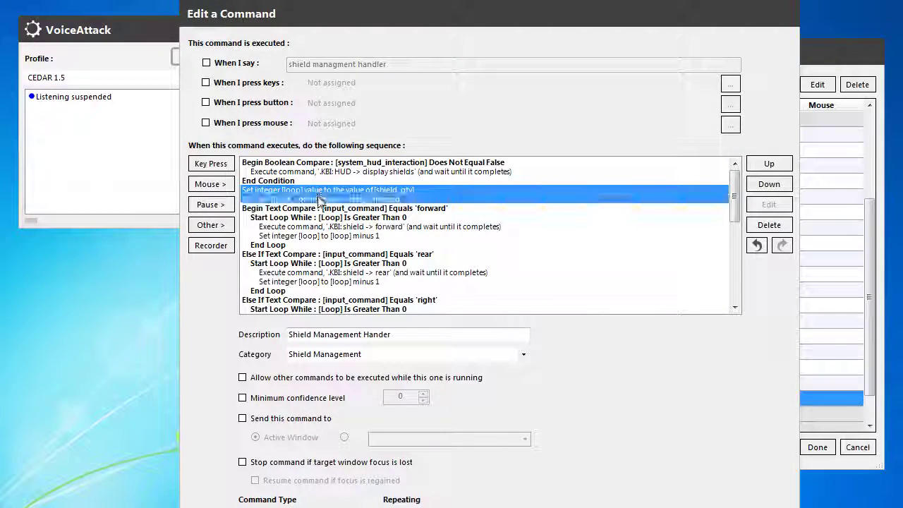
click(313, 191)
click(312, 182)
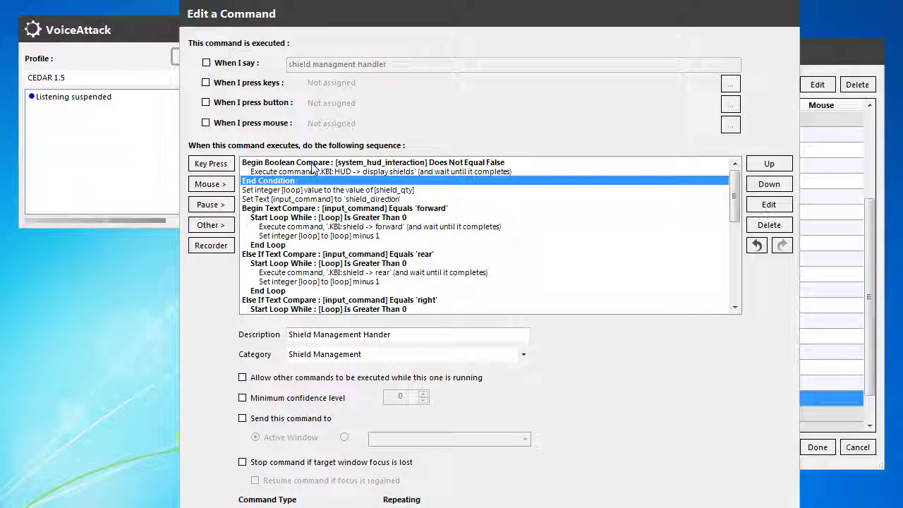
click(211, 225)
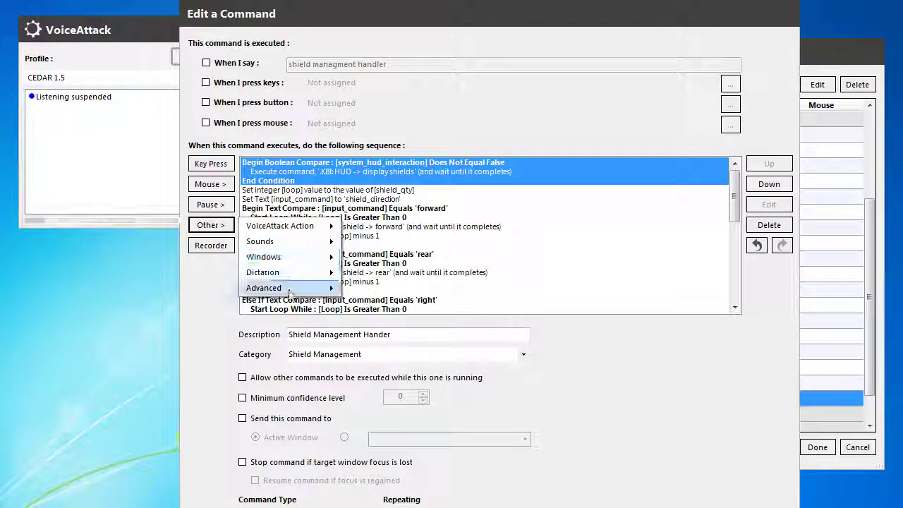
mouse_move(282, 288)
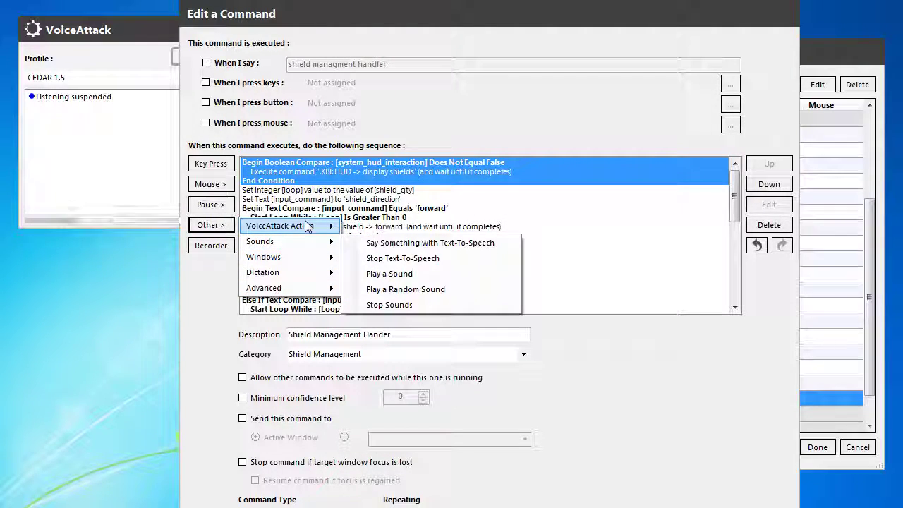
mouse_move(304, 226)
click(398, 233)
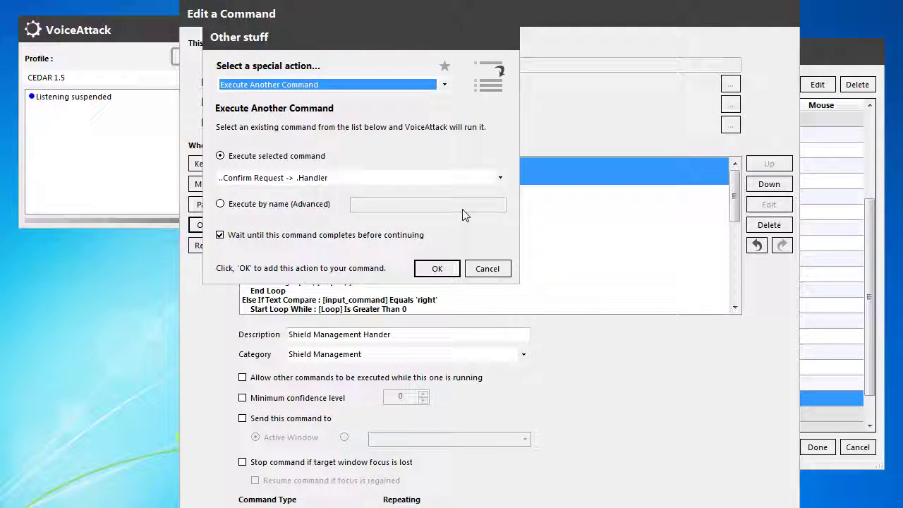
click(437, 268)
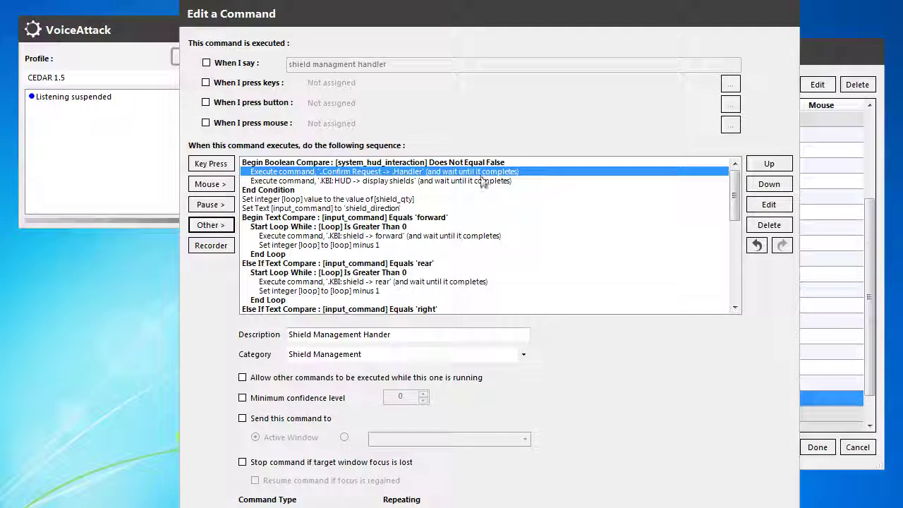
click(769, 163)
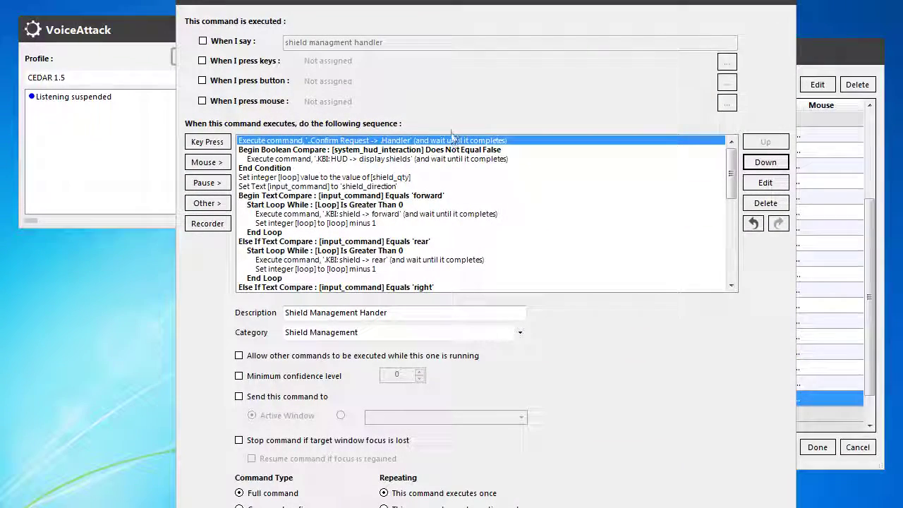
- Turn off waiting for completion in the handler's ..Confirm Request -> .Handler action
double_click(449, 141)
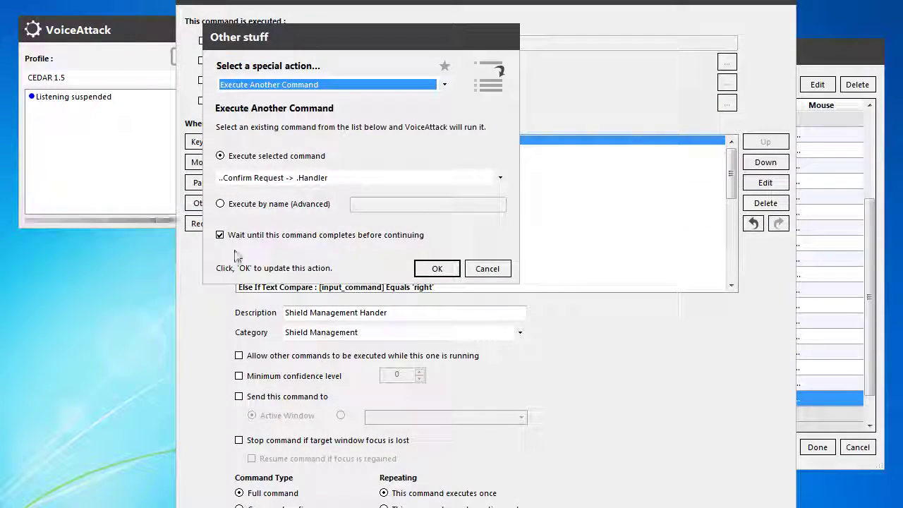
click(251, 236)
click(430, 268)
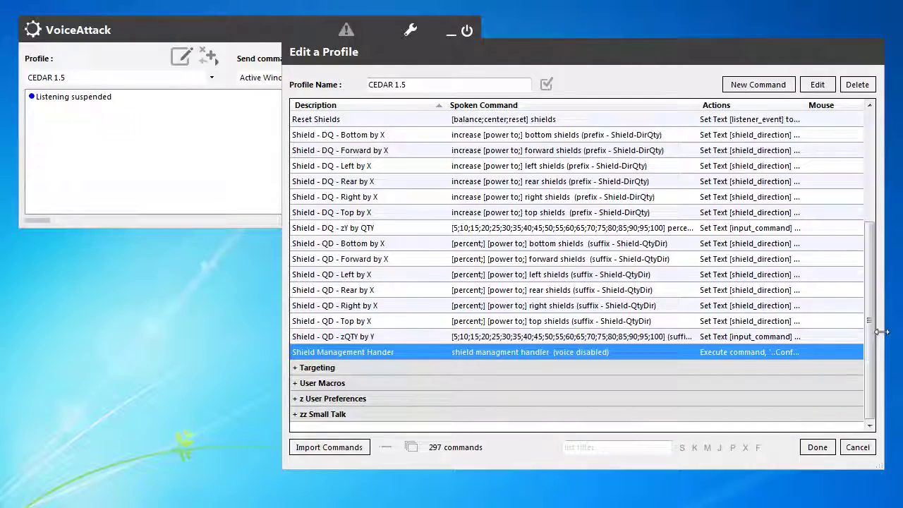
- Reopen the Full Power command, copy its Set Text [listener_event] to 'shields_{TXT:input_command}' action, and close the command
scroll(526, 187, up, 3)
click(504, 227)
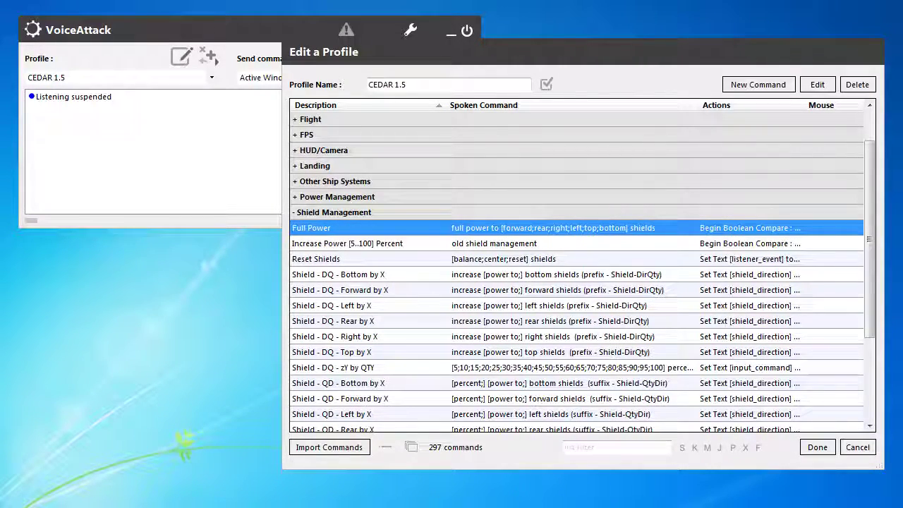
key(Return)
click(197, 157)
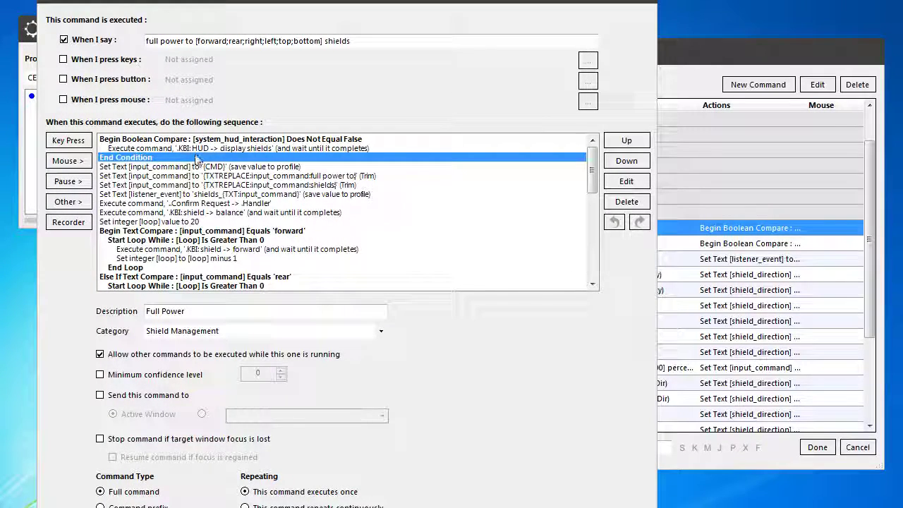
click(188, 204)
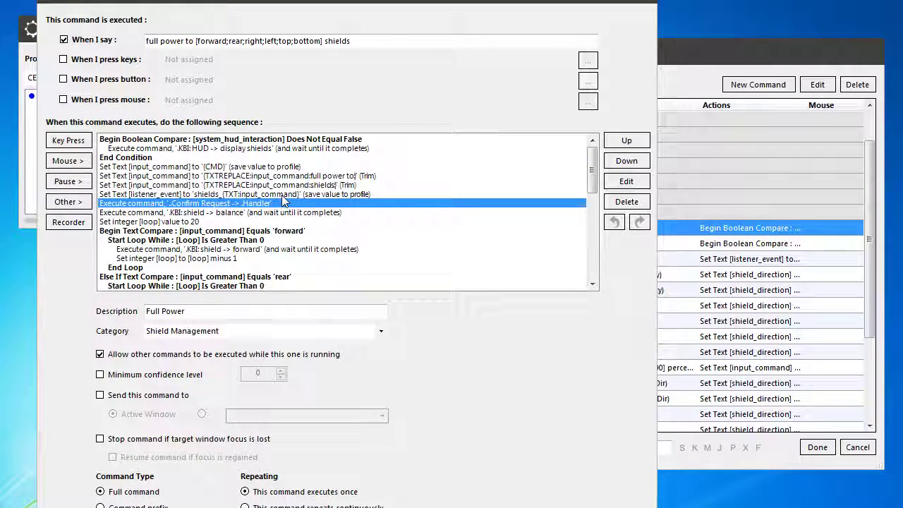
key(shift+Up)
click(245, 195)
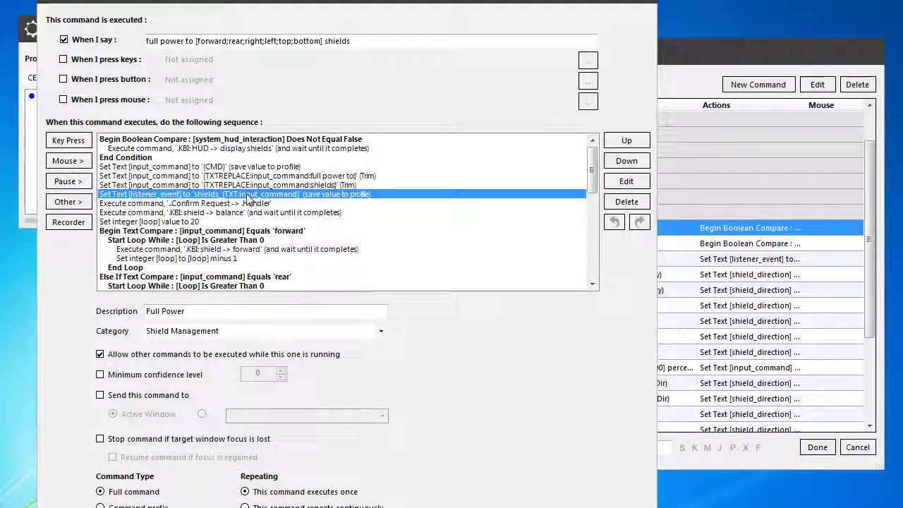
right_click(235, 196)
click(279, 196)
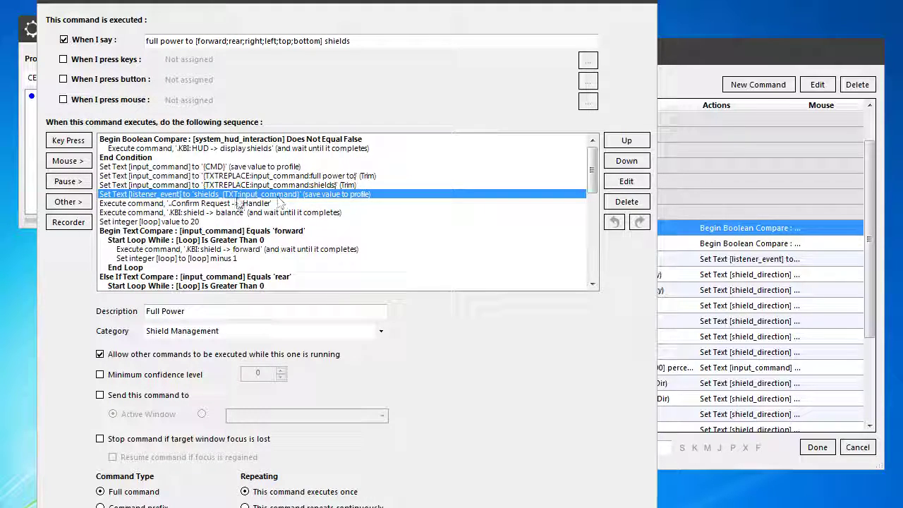
right_click(242, 196)
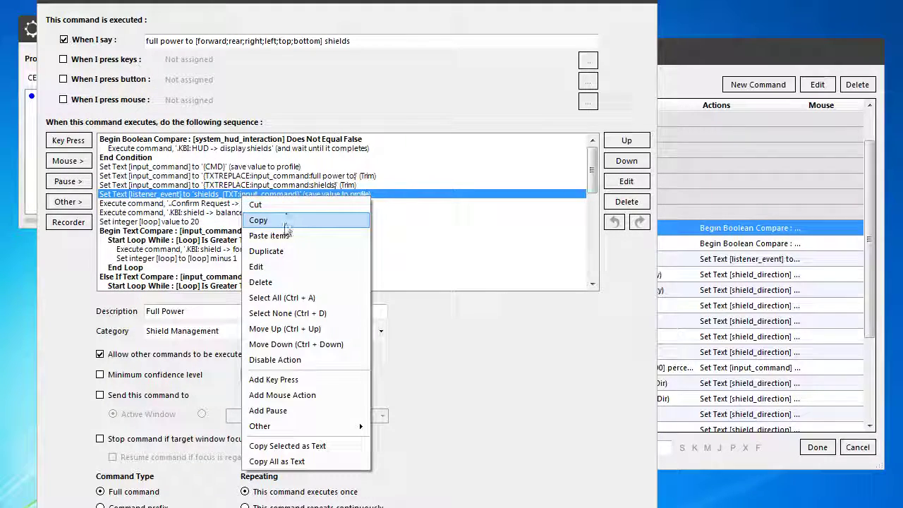
click(283, 219)
drag(617, 2, 0, 13)
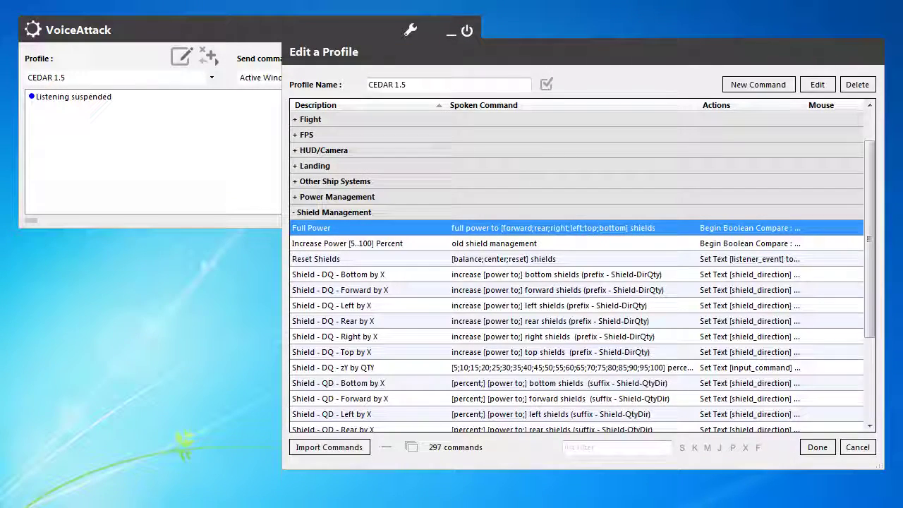
- Reopen Shield Management Hander and paste the listener_event text action directly after the opening ..Confirm Request -> .Handler action
scroll(424, 296, down, 2)
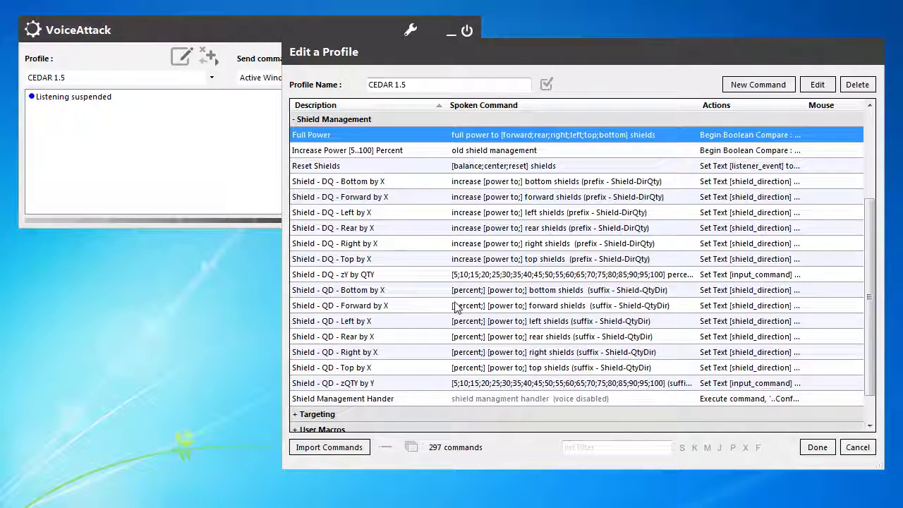
click(424, 399)
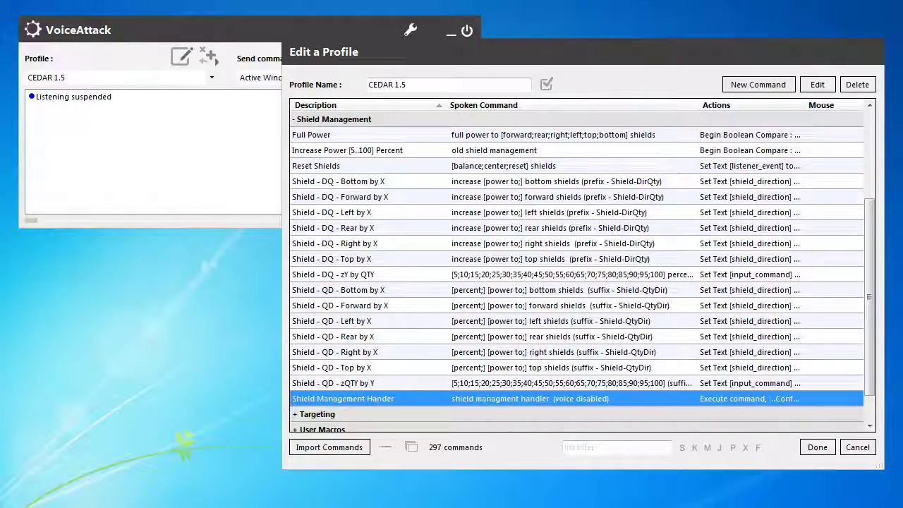
double_click(425, 401)
right_click(311, 146)
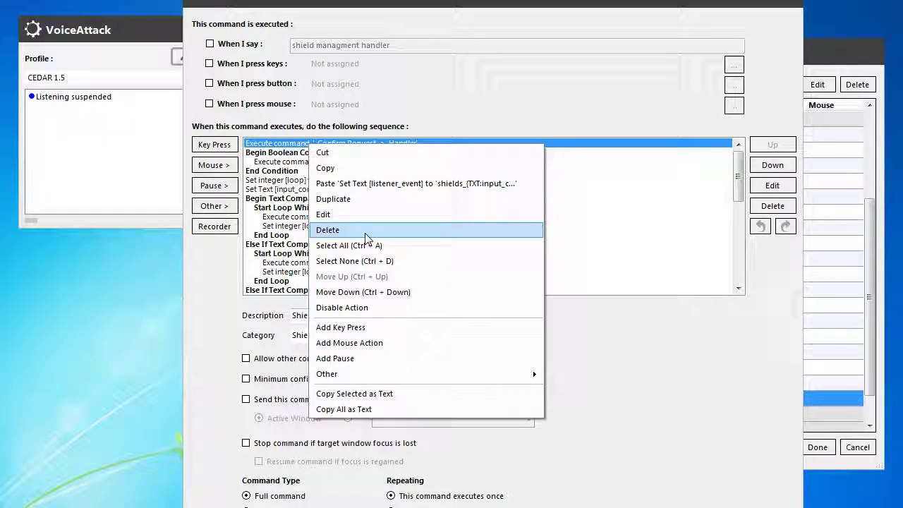
click(376, 182)
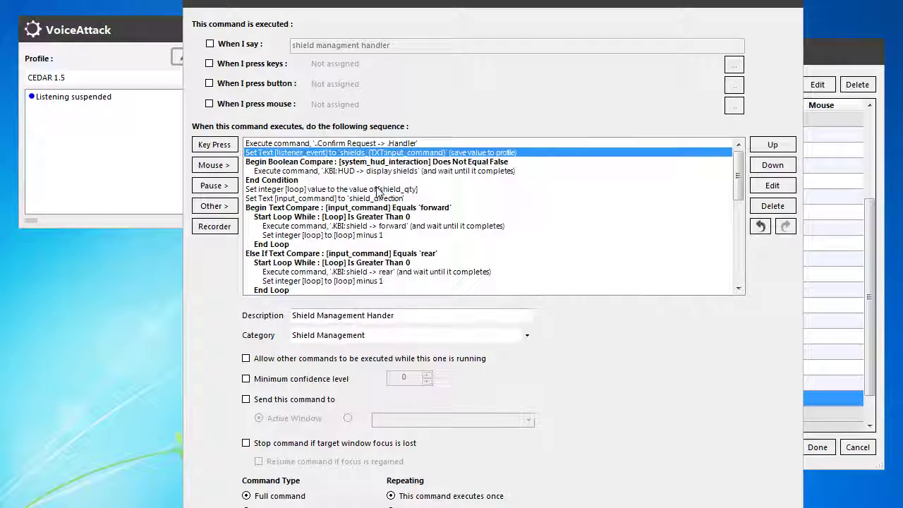
- Relocate the confirm request and listener_event actions from the sequence's start to directly after the input_command 'shield_direction' assignment, using copies and deleting the originals
right_click(370, 146)
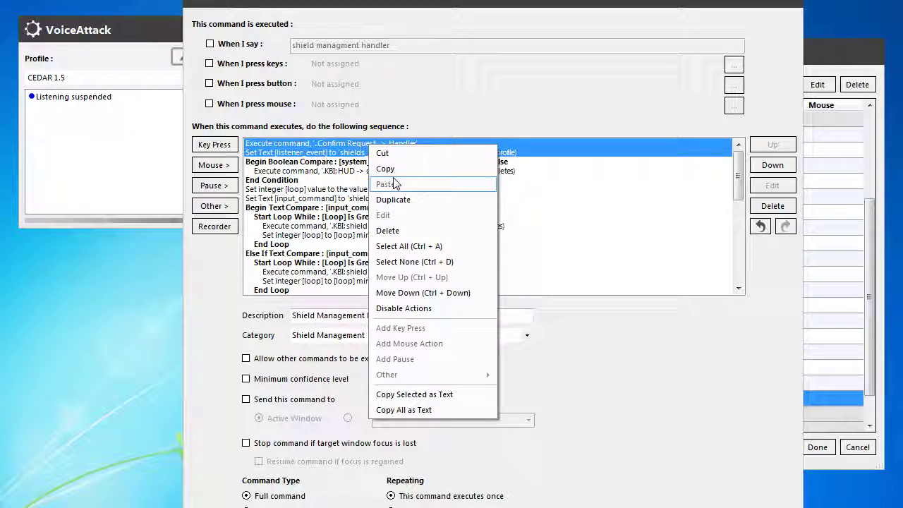
click(387, 170)
click(341, 200)
right_click(344, 201)
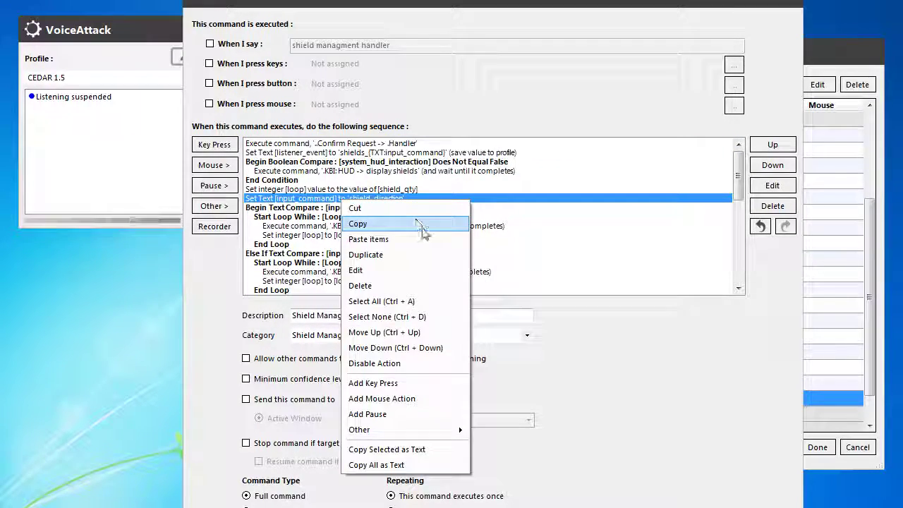
click(415, 238)
click(351, 143)
shift+click(350, 153)
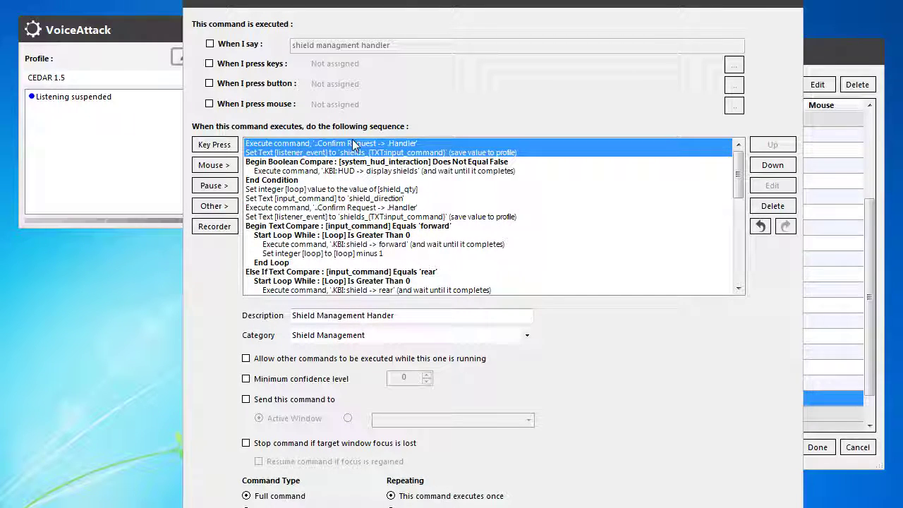
key(Delete)
- Move the listener_event text action up one place, above the ..Confirm Request -> .Handler action
click(353, 198)
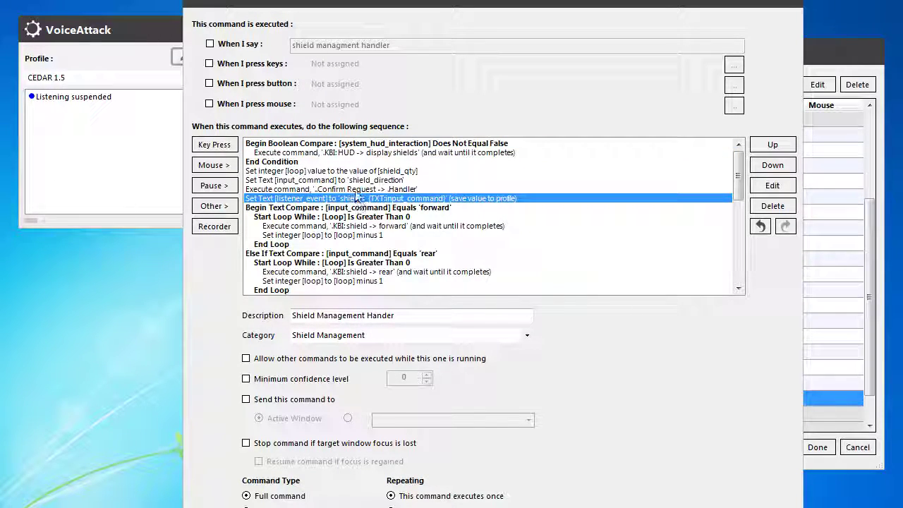
click(330, 191)
click(339, 200)
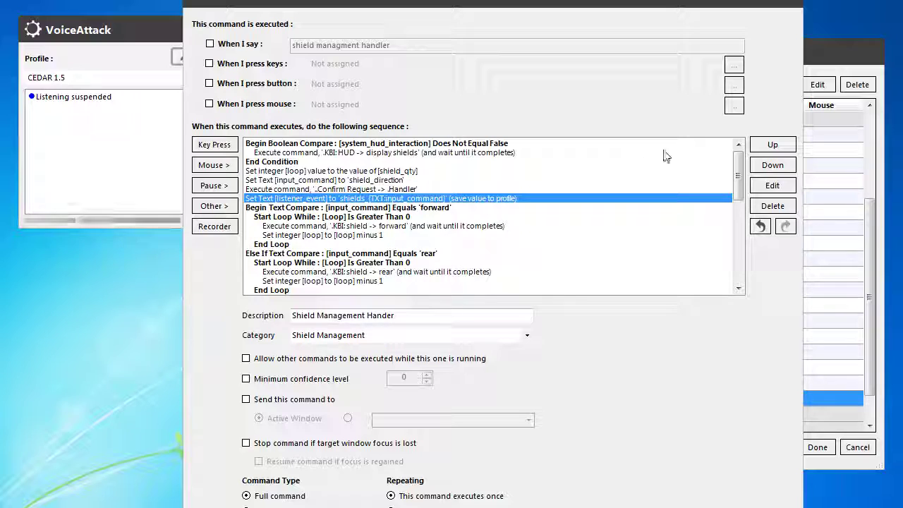
click(772, 145)
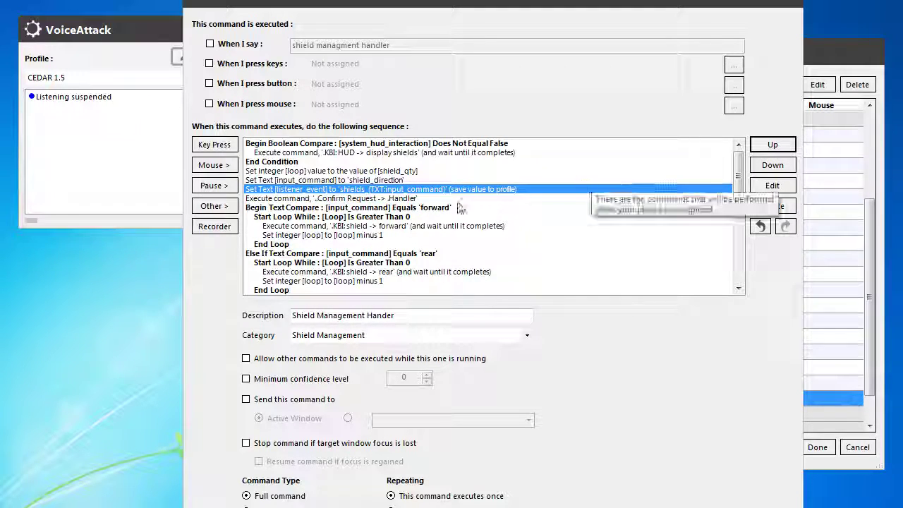
- Change the listener_event action's text value to shields_{TXT:shield_direction}, leaving it saved to the profile
double_click(386, 189)
drag(384, 31, 728, 30)
mouse_move(765, 217)
mouse_down()
mouse_move(702, 219)
mouse_move(762, 220)
mouse_up()
click(702, 219)
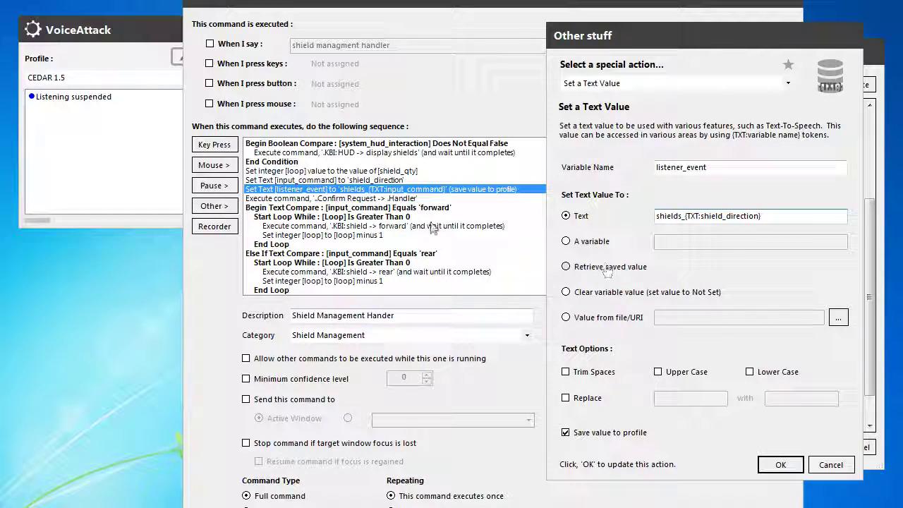
click(780, 465)
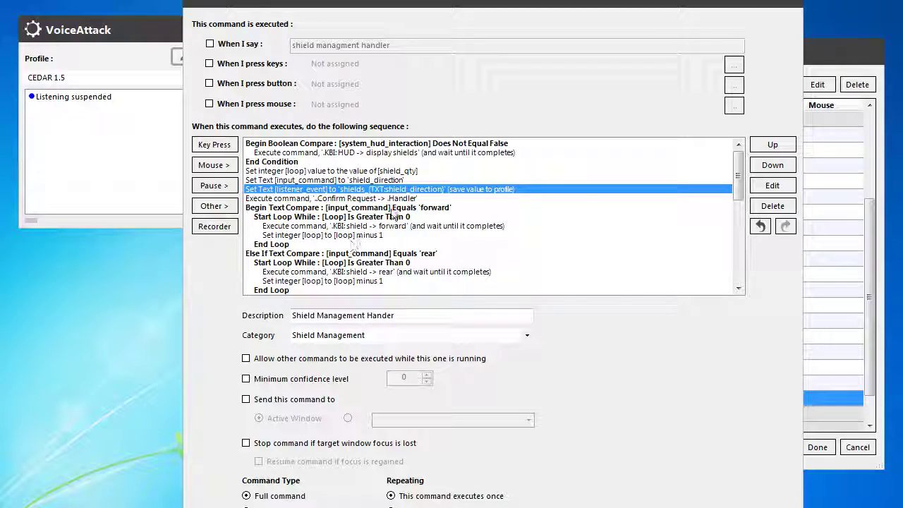
- Examine the handler's direction branches and the input_command comparison and loop inside each one
scroll(393, 216, down, 2)
drag(374, 152, 356, 203)
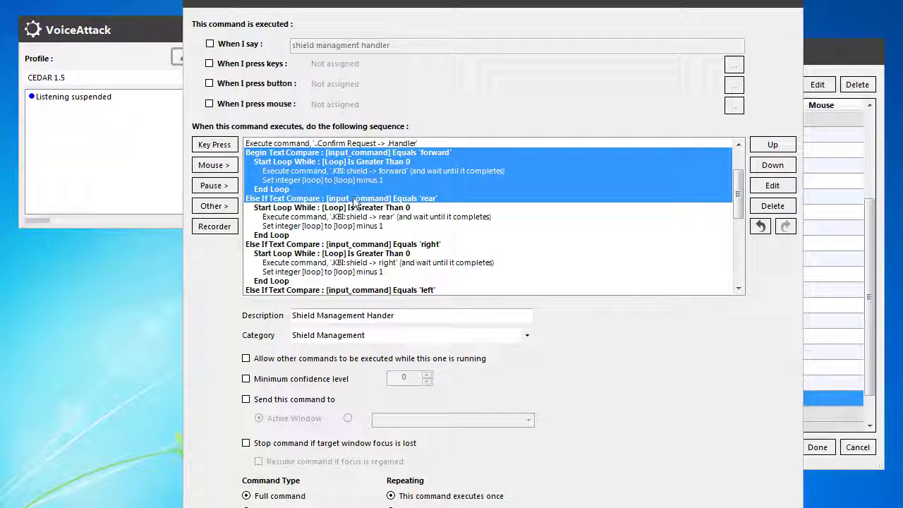
click(328, 154)
scroll(348, 180, down, 3)
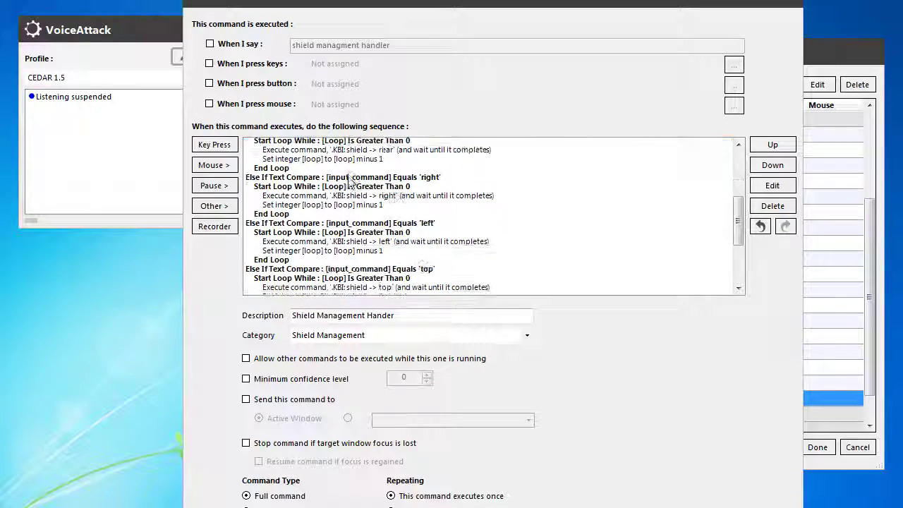